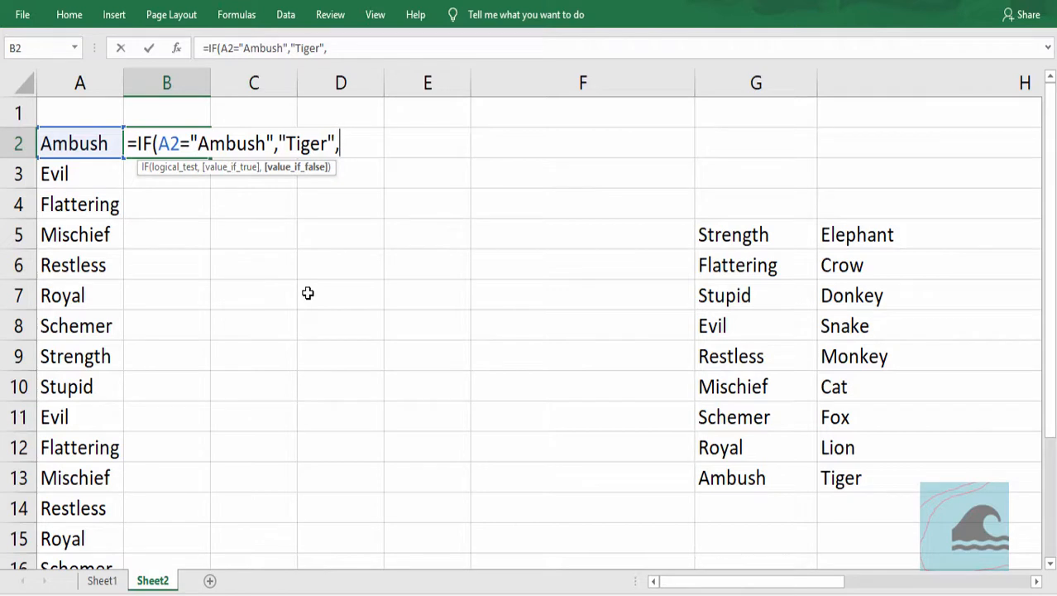
- Continue the B2 formula with a nested IF that returns "Snake" when A2 equals "Evil"
{"action": "type", "text": "if"}
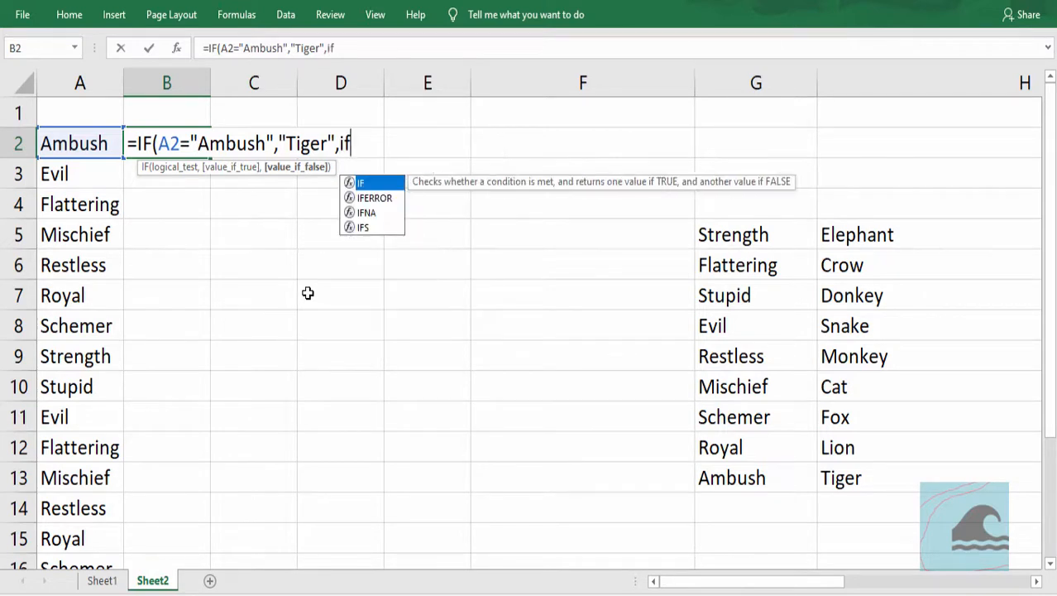
{"action": "key", "text": "Tab"}
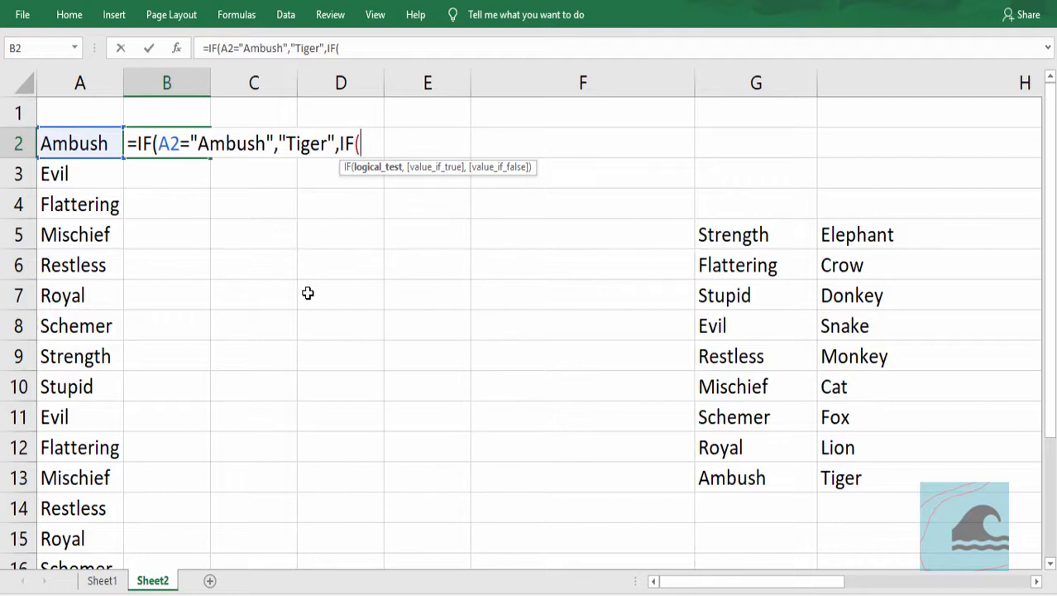
{"action": "left_click", "coordinate": [105, 143]}
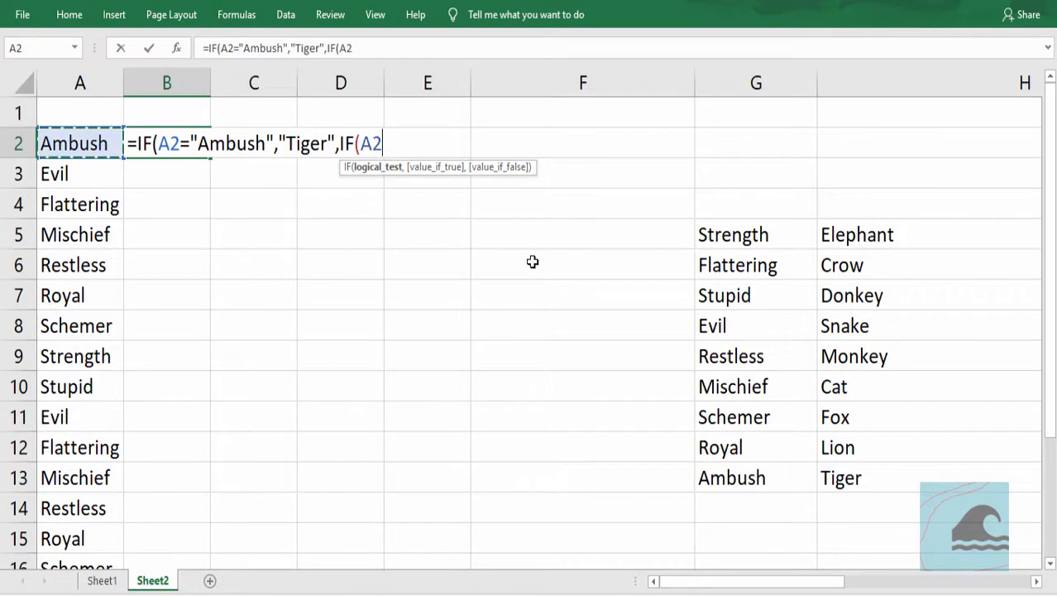
{"action": "type", "text": "=\"E"}
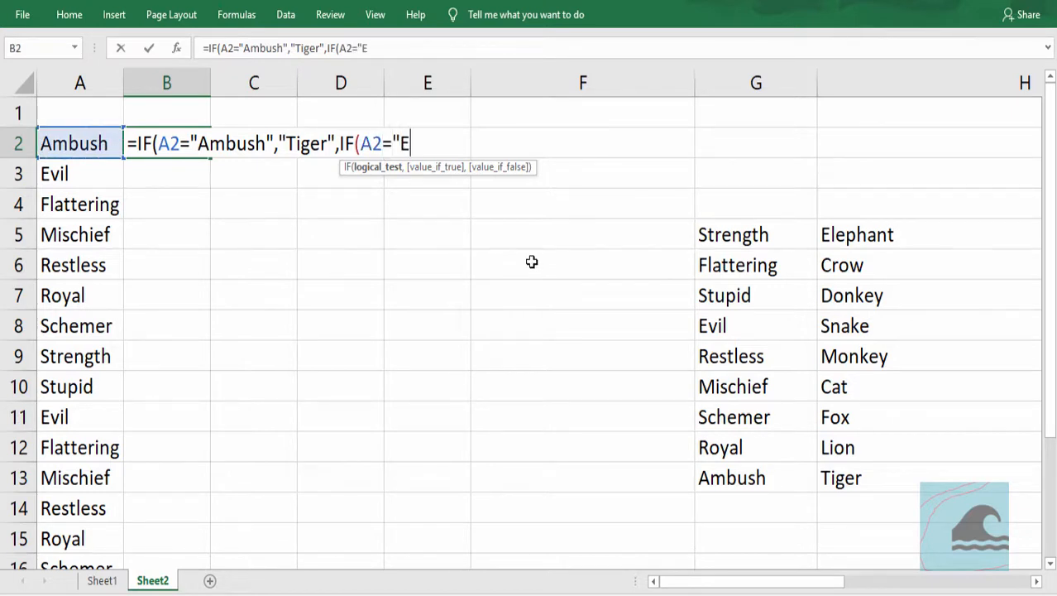
{"action": "type", "text": "vil\","}
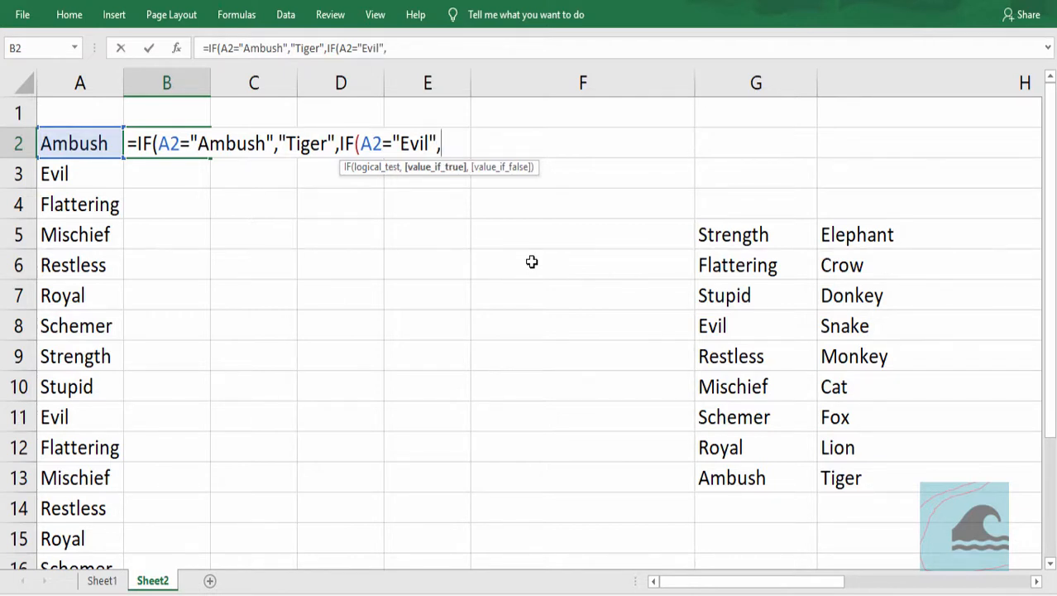
{"action": "type", "text": "\"Snake\",if"}
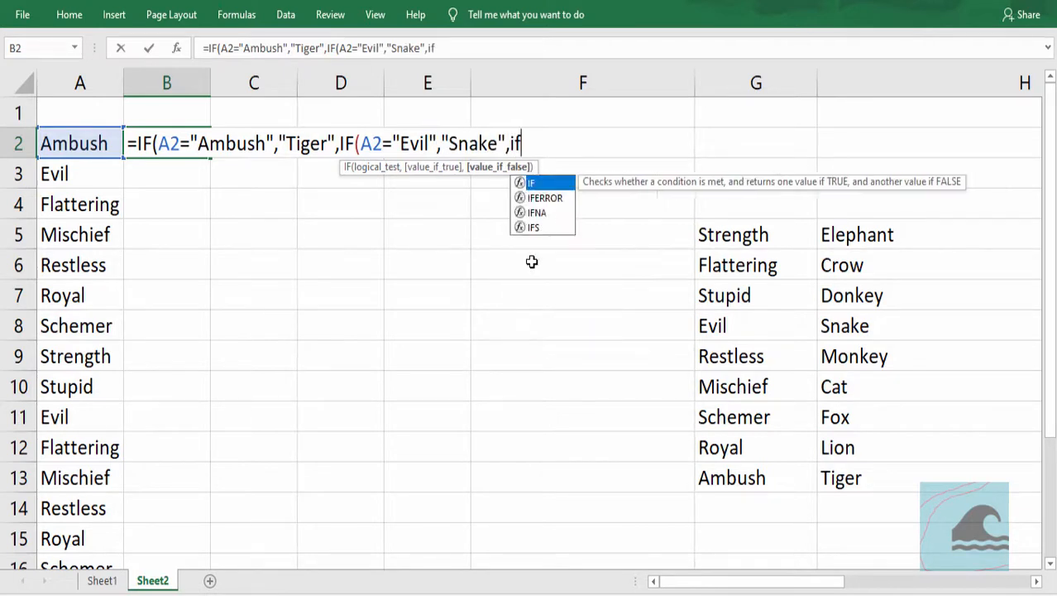
- Add a nested IF to the B2 formula that returns "Crow" when A2 equals "Flattering"
{"action": "key", "text": "Tab"}
{"action": "left_click", "coordinate": [101, 143]}
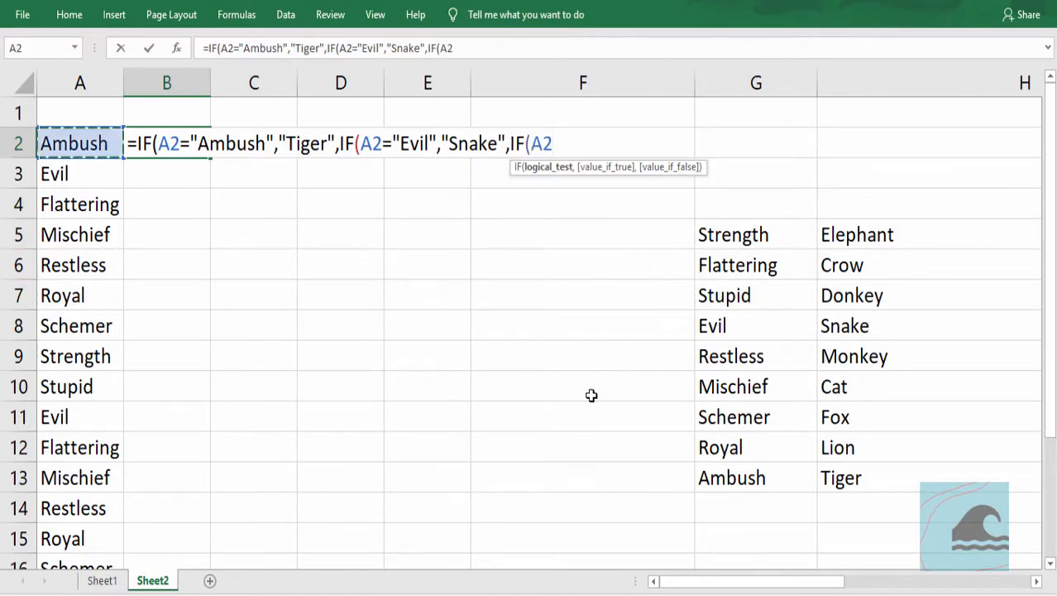
{"action": "type", "text": "=\"Flattering\","}
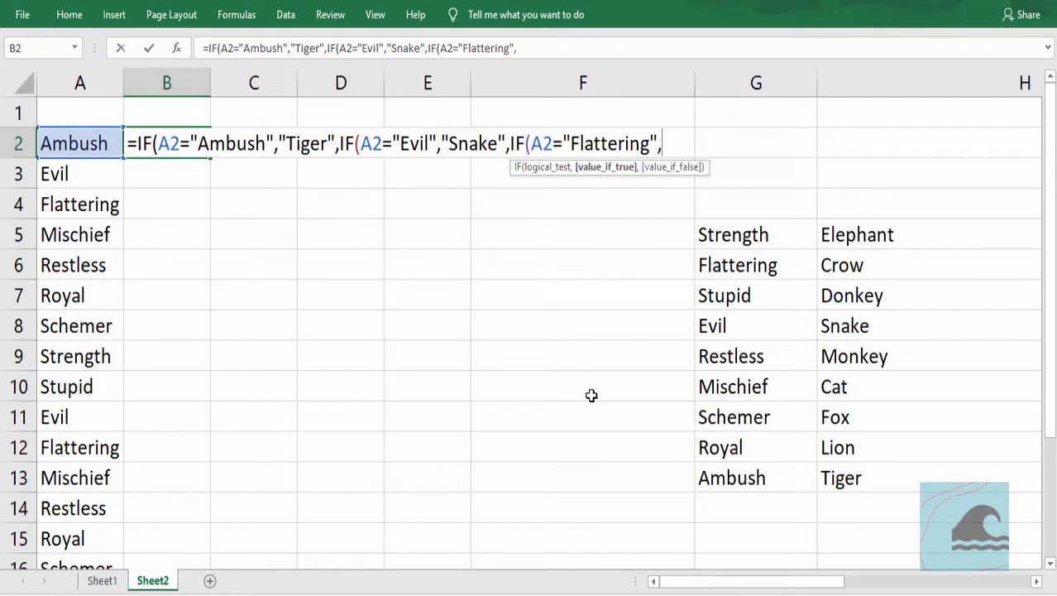
{"action": "type", "text": "\"Crow"}
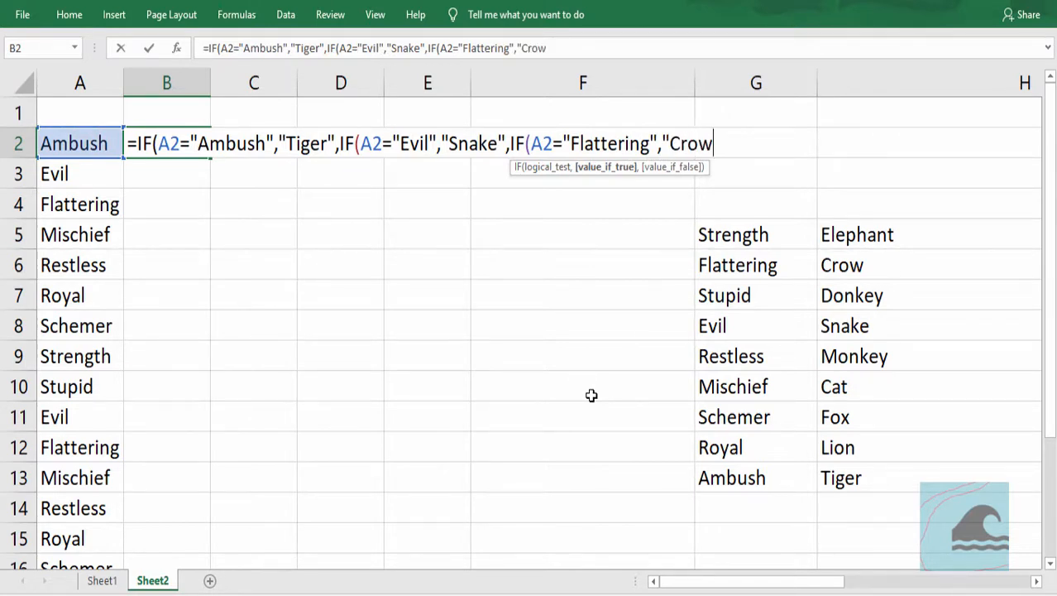
{"action": "type", "text": "\",i"}
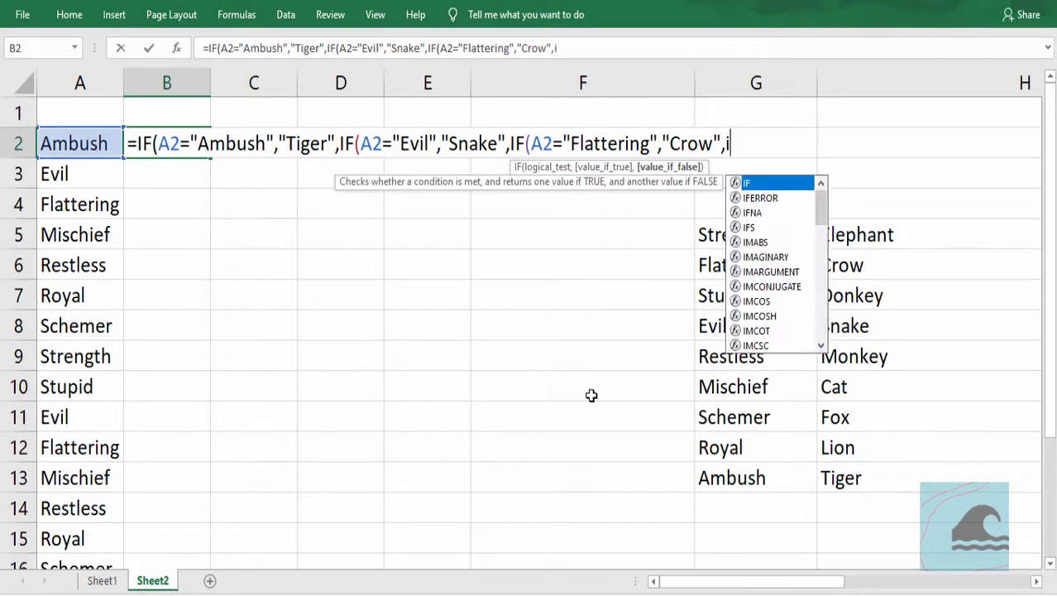
- Add a nested IF to the B2 formula that returns "Cat" when A2 equals "Mischief"
{"action": "key", "text": "Tab"}
{"action": "type", "text": "A2="}
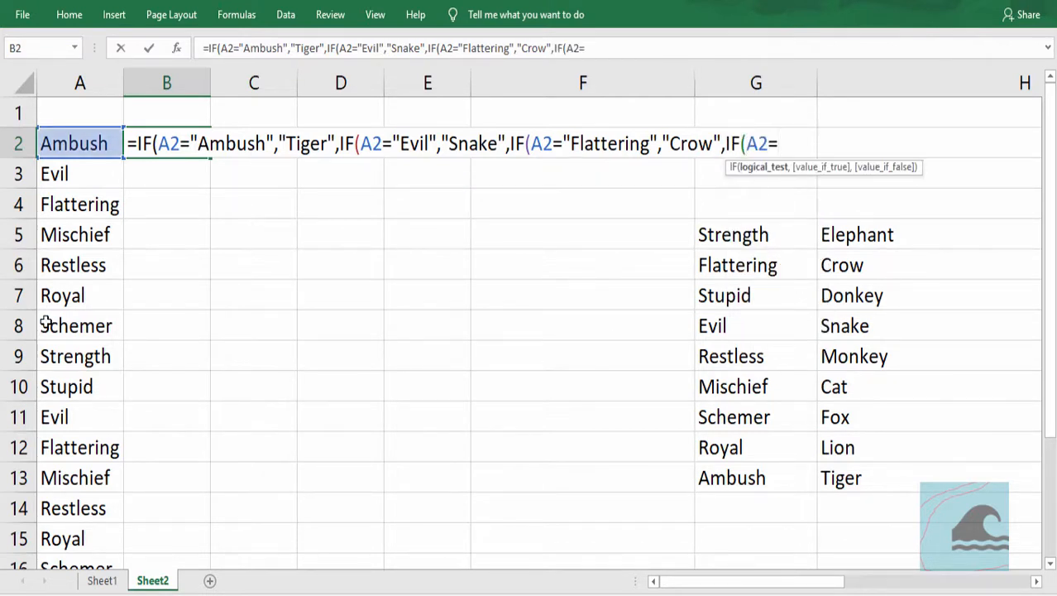
{"action": "type", "text": "\"Mischie"}
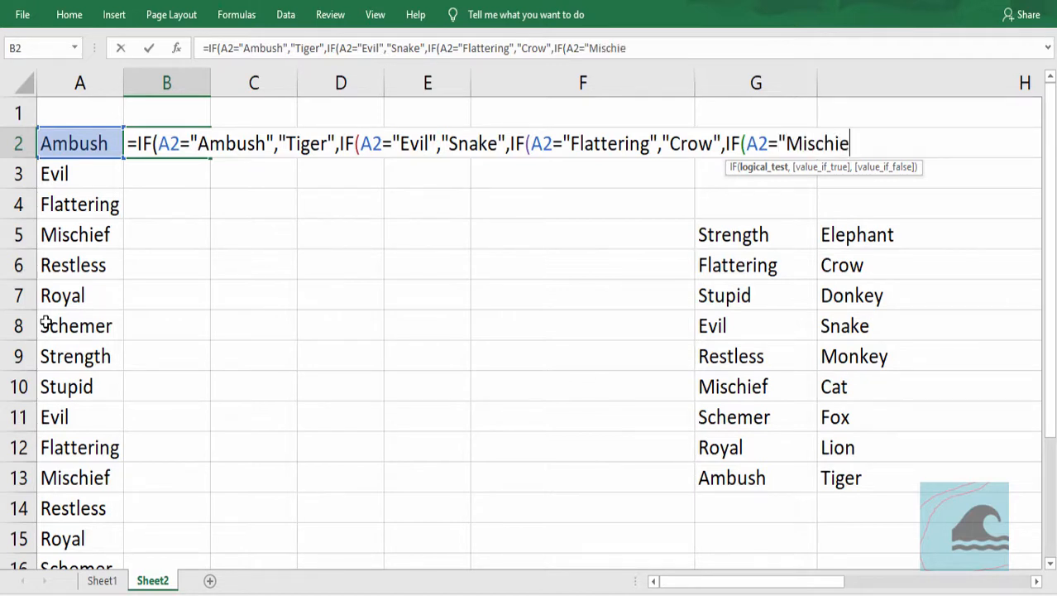
{"action": "type", "text": "f\","}
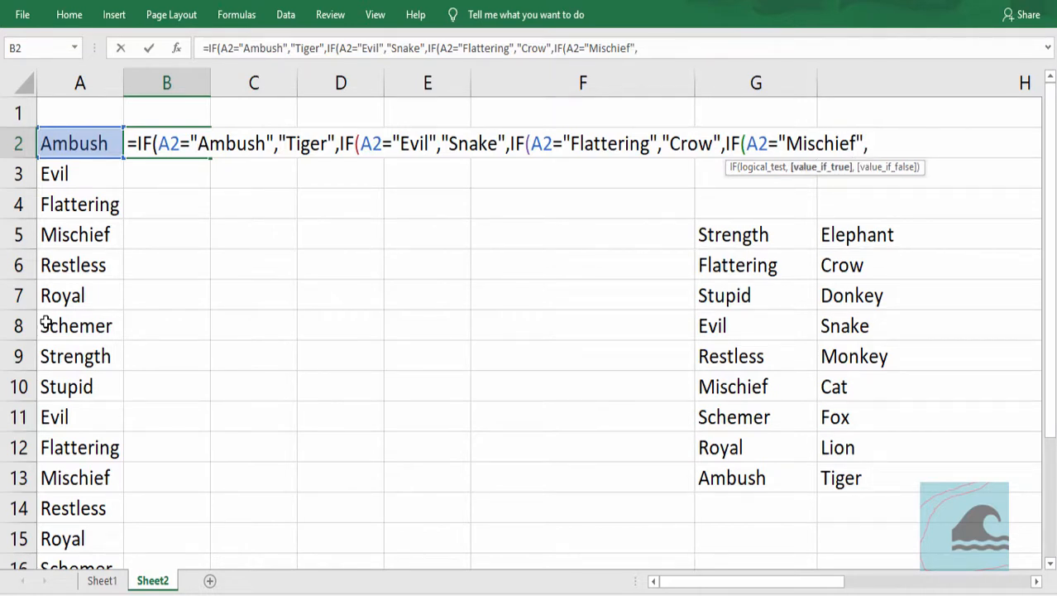
{"action": "type", "text": "\"Cat\","}
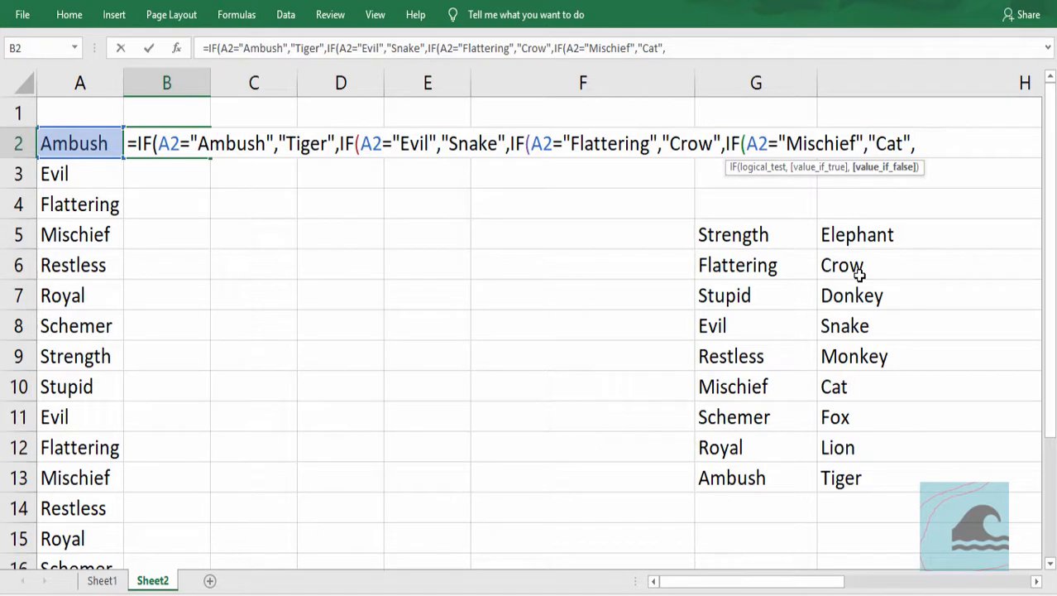
- Extend the B2 formula with nested IFs returning "Monkey" for "Restless" and "Lion" for "Royal" in A2
{"action": "type", "text": "IF(A2=\"Restless\","}
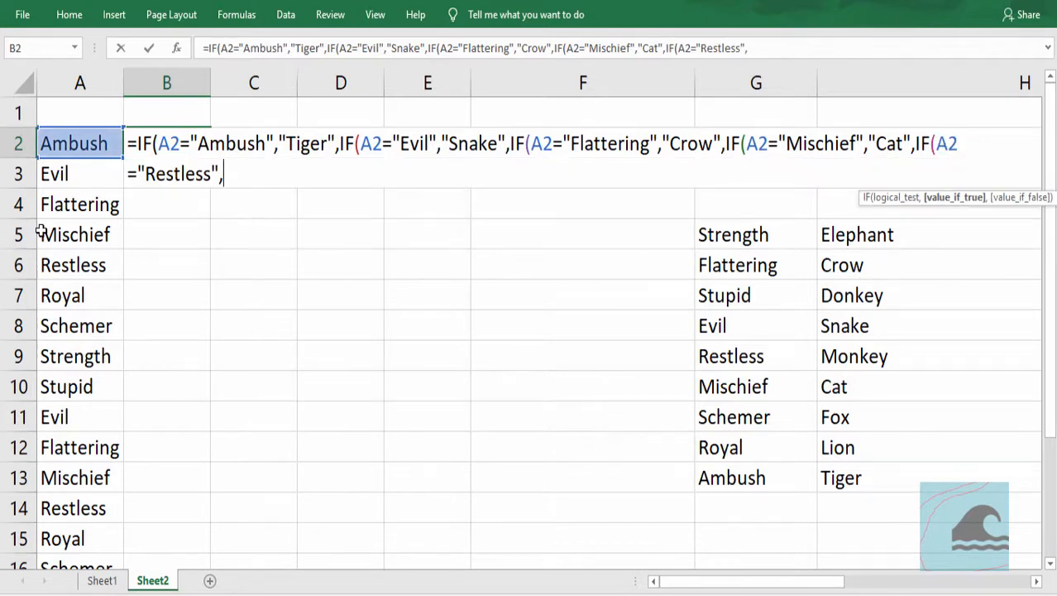
{"action": "type", "text": "\"Monkey\","}
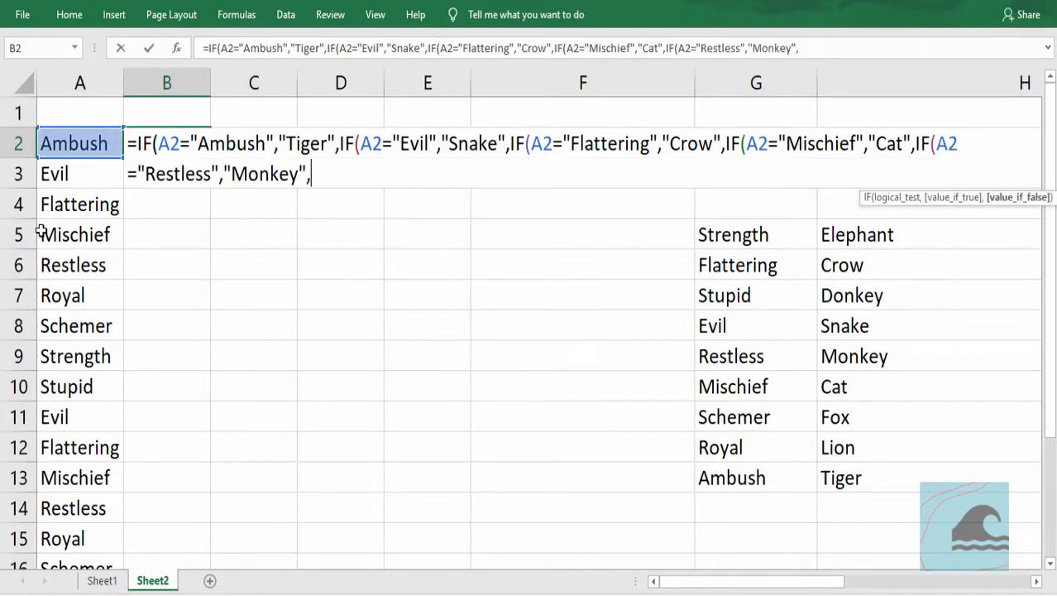
{"action": "type", "text": "IF(A2="}
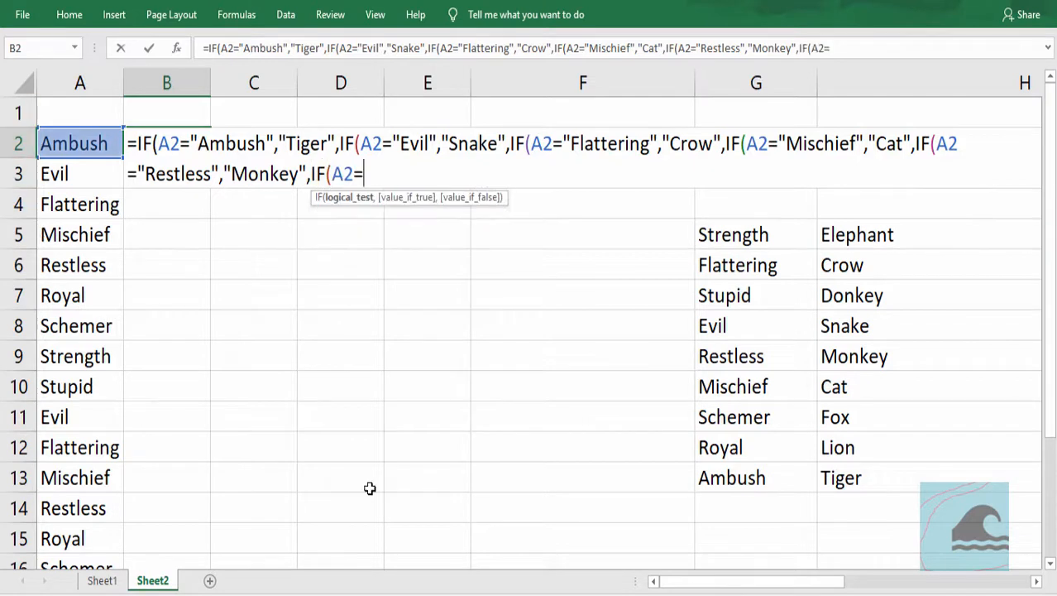
{"action": "type", "text": "\"Royal\","}
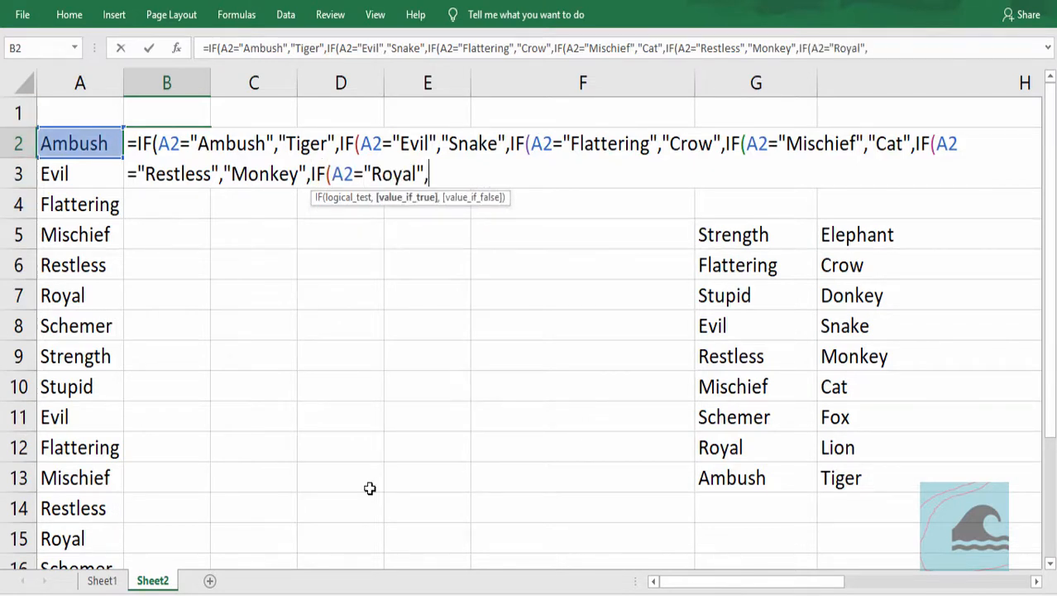
{"action": "type", "text": "\"Lion\""}
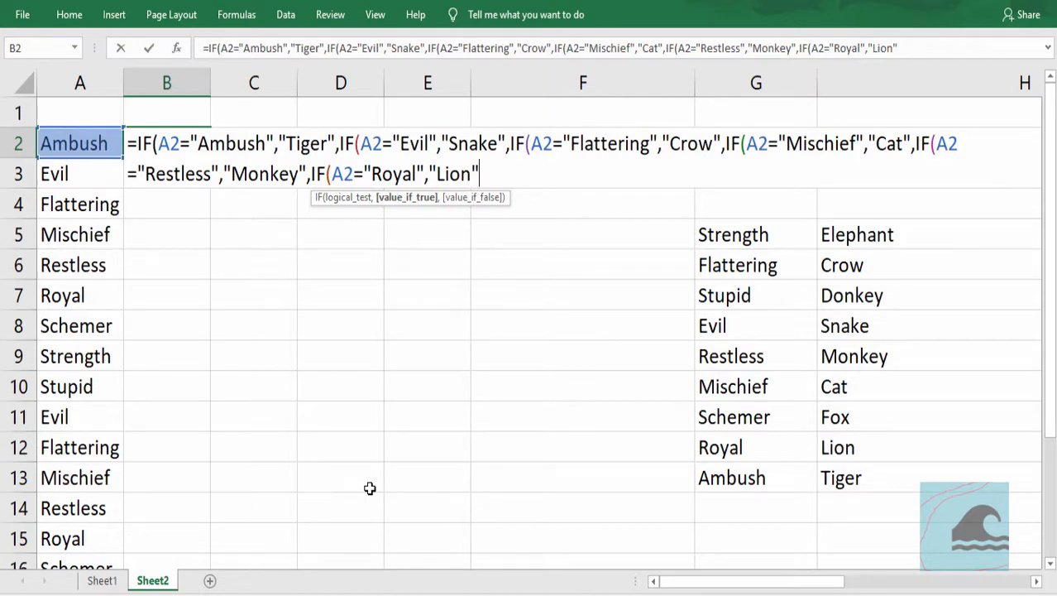
{"action": "type", "text": ",IF(A2=Sc"}
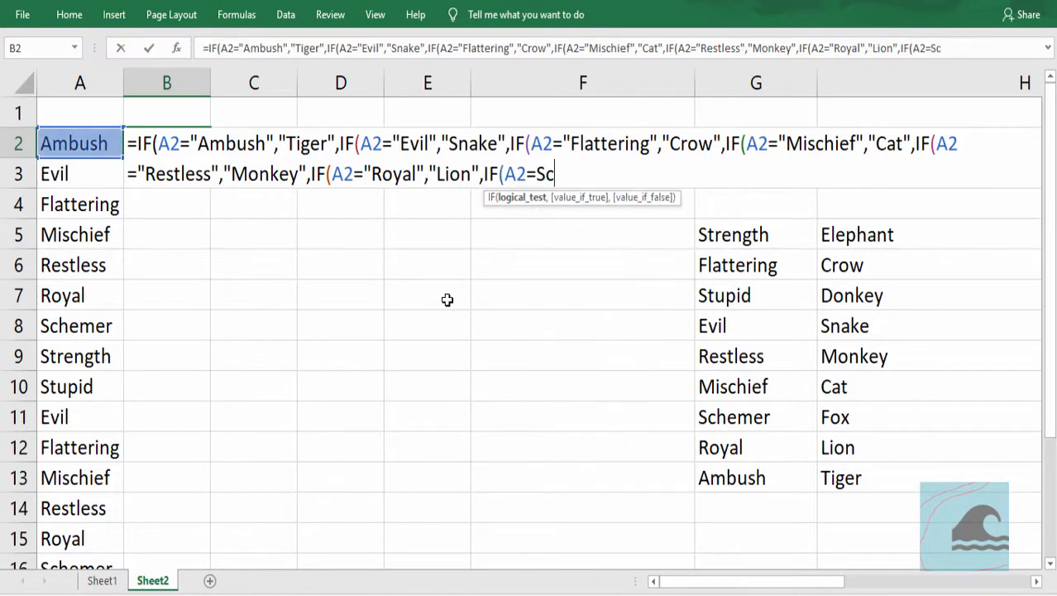
- Add a nested IF to the B2 formula that returns "Fox" when A2 equals "Schemer"
{"action": "key", "text": "BackSpace"}
{"action": "key", "text": "BackSpace"}
{"action": "type", "text": "\"Sche"}
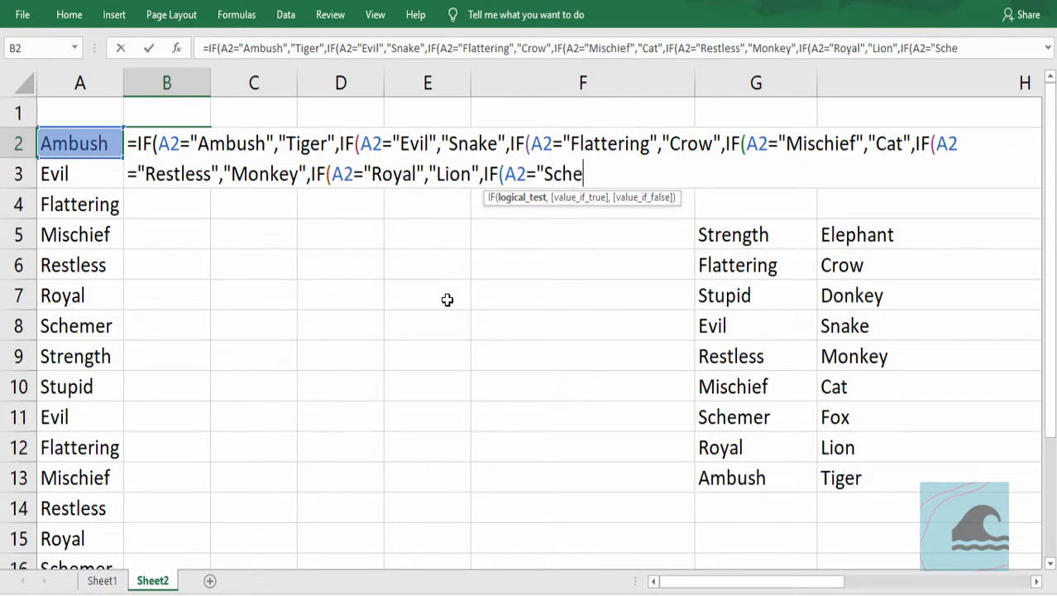
{"action": "type", "text": "mer\""}
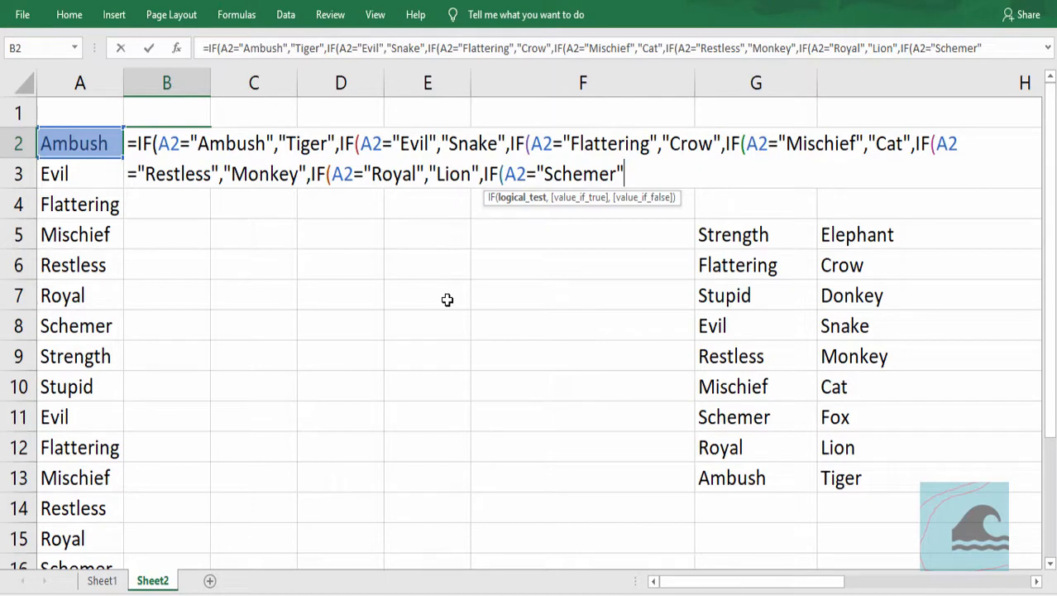
{"action": "type", "text": ","}
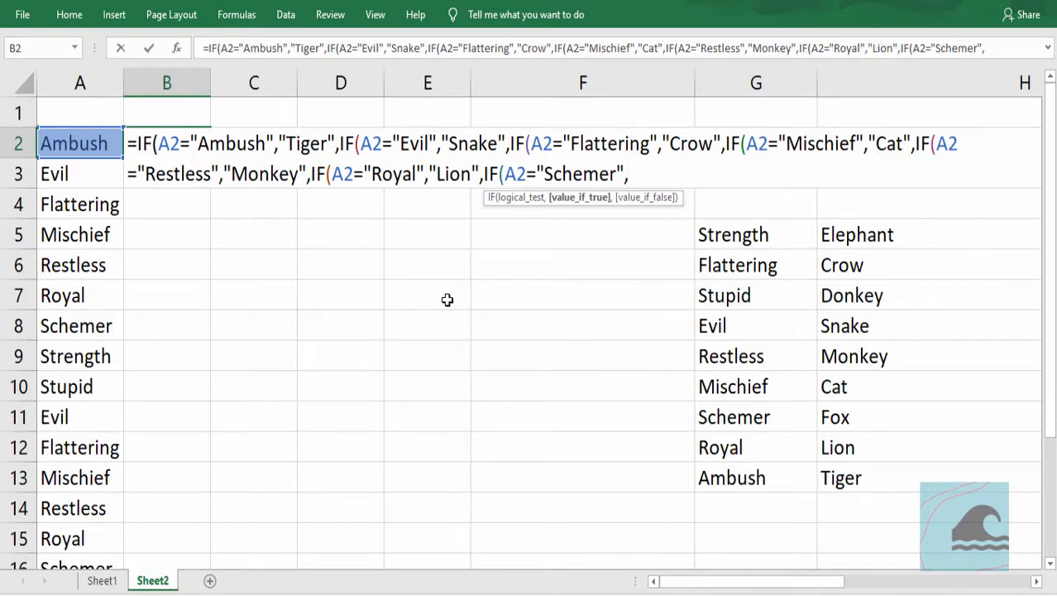
{"action": "type", "text": "\"Fox\","}
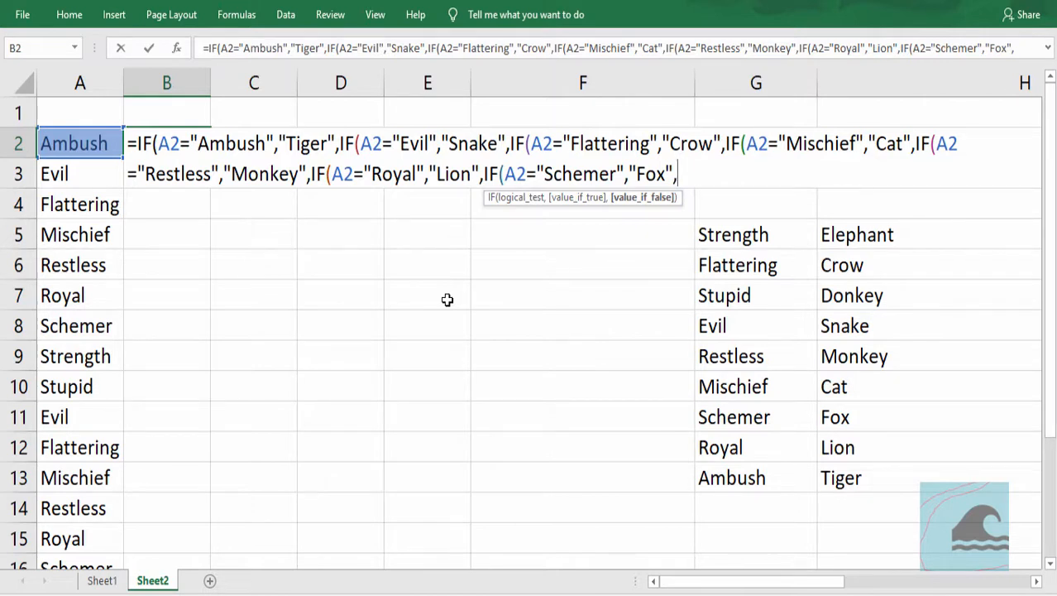
- Add the last nested IF to the B2 formula, returning "Elephant" when A2 equals "Strength" and otherwise "Donkey"
{"action": "type", "text": "IF(A2=\"Strength\",\"Elephant\""}
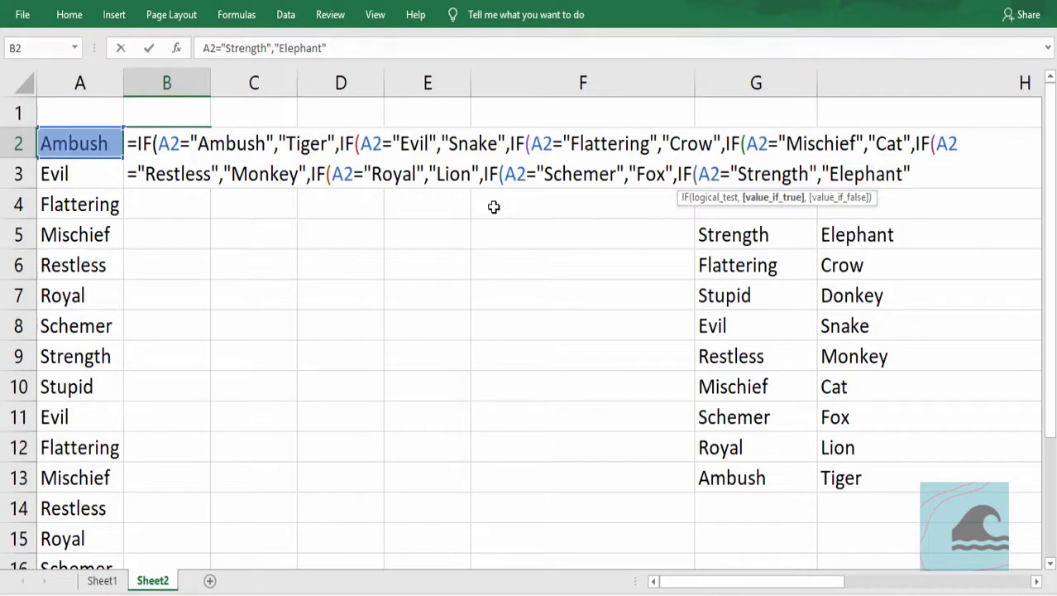
{"action": "type", "text": ","}
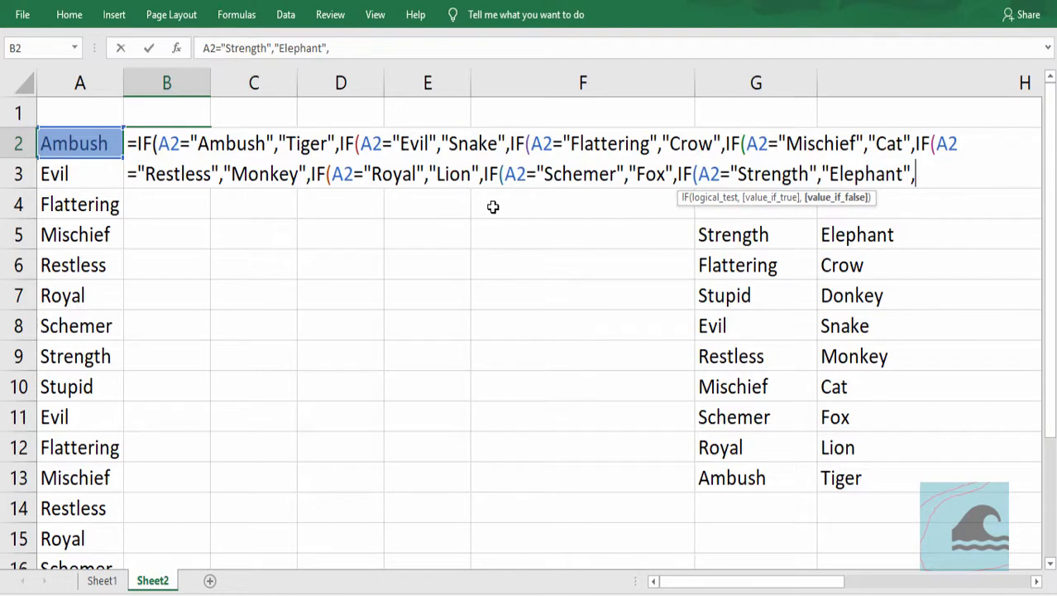
{"action": "type", "text": "\"DF"}
{"action": "key", "text": "BackSpace"}
{"action": "type", "text": "onkey\""}
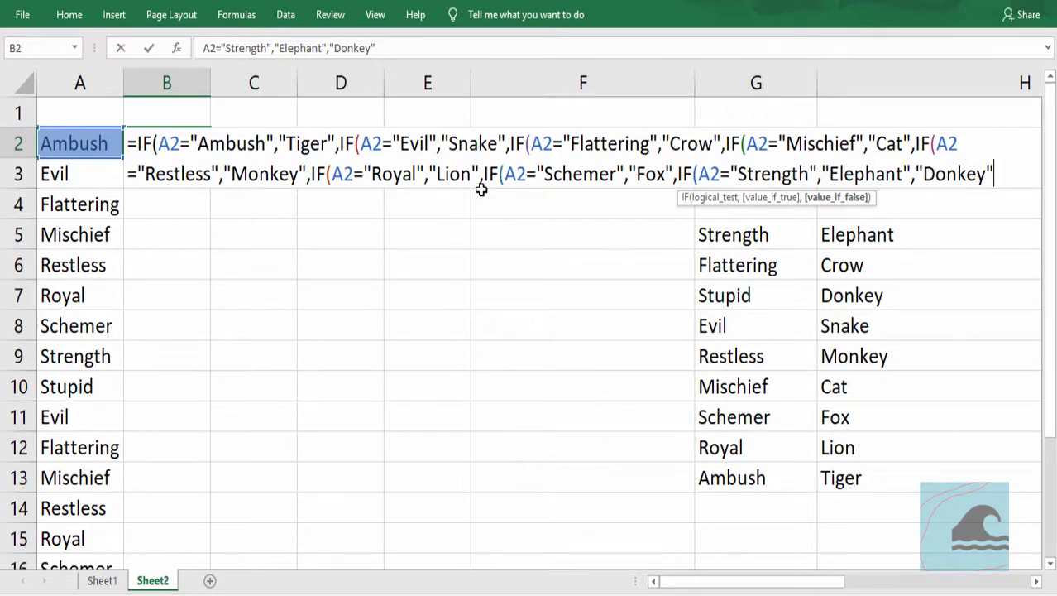
- Close the parentheses of all the nested IFs and commit the formula in B2
{"action": "type", "text": "))"}
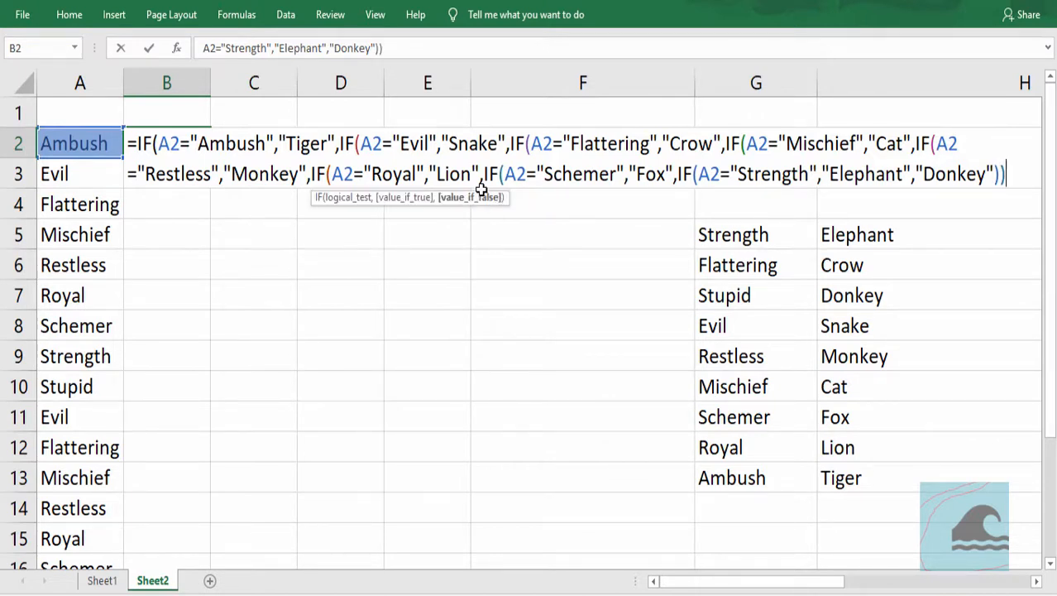
{"action": "type", "text": ")"}
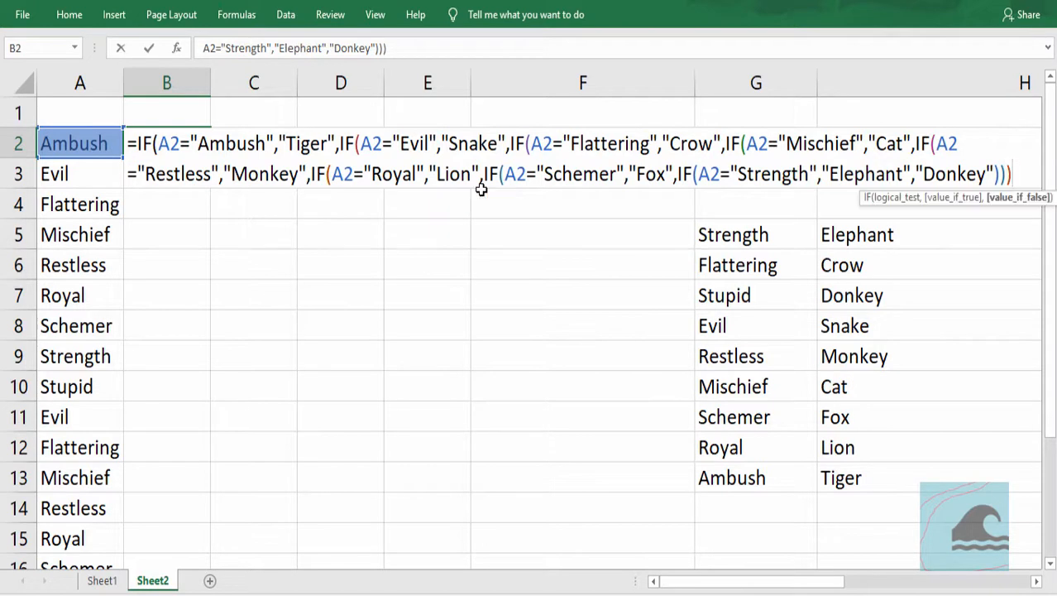
{"action": "type", "text": ")))"}
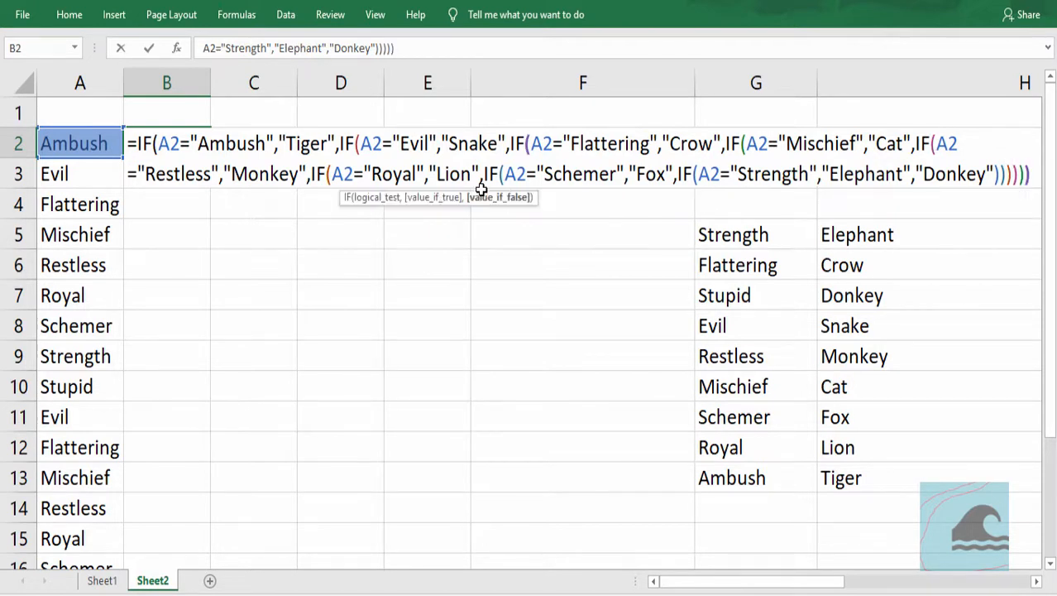
{"action": "key", "text": "ctrl+Return"}
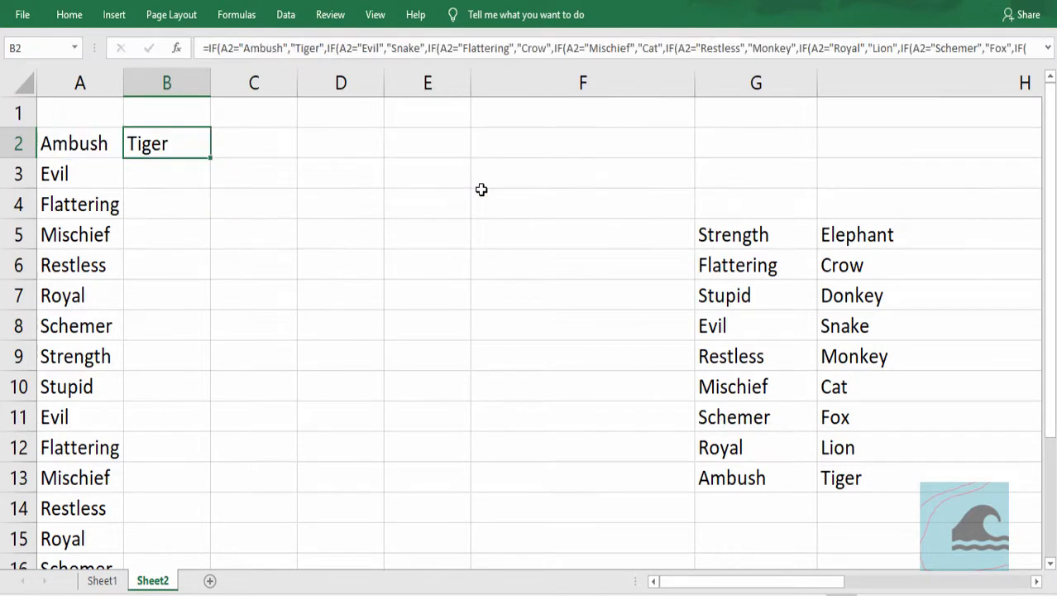
- Fill the B2 formula down column B to row 18, alongside the traits in column A
{"action": "double_click", "coordinate": [211, 157]}
{"action": "scroll", "coordinate": [340, 210], "scroll_direction": "down", "scroll_amount": 4}
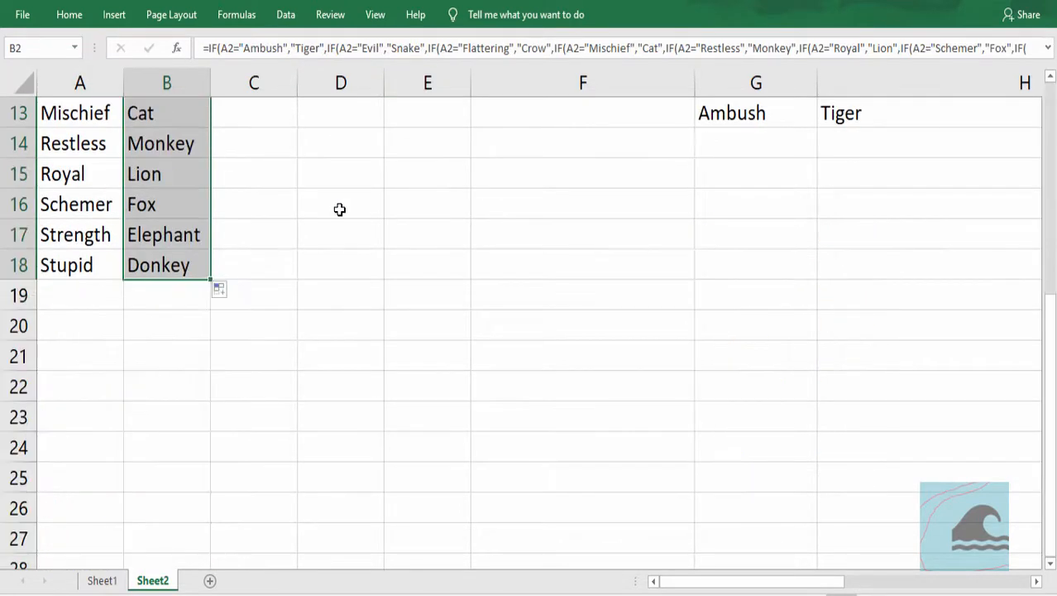
{"action": "scroll", "coordinate": [340, 210], "scroll_direction": "up", "scroll_amount": 4}
- Inspect the copied nested IF formulas in several column B cells, such as B5, B11, B13 and B17, for their column A references
{"action": "left_click", "coordinate": [71, 241]}
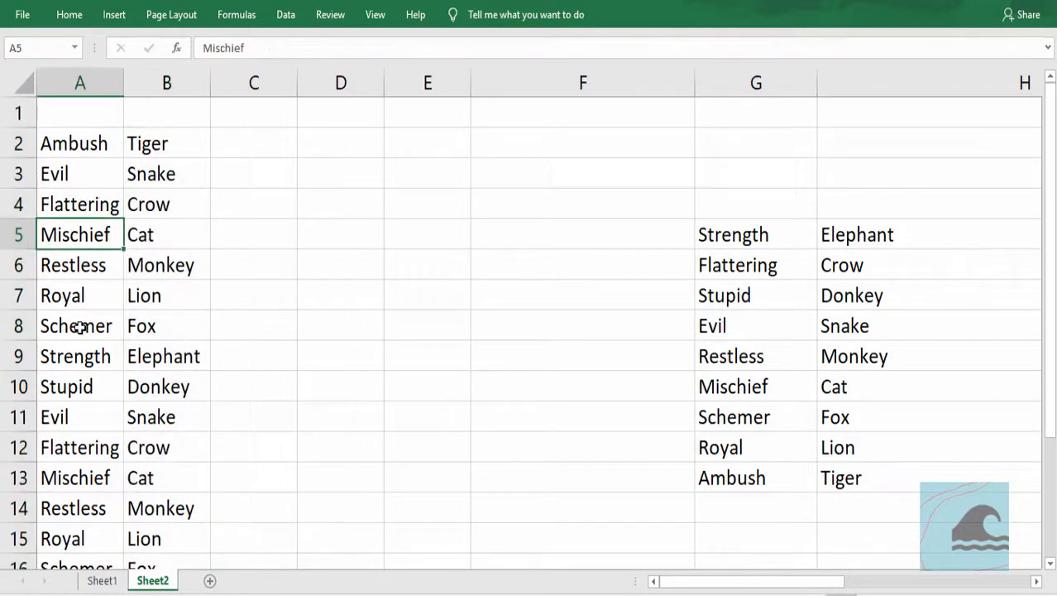
{"action": "key", "text": "Right"}
{"action": "key", "text": "F2"}
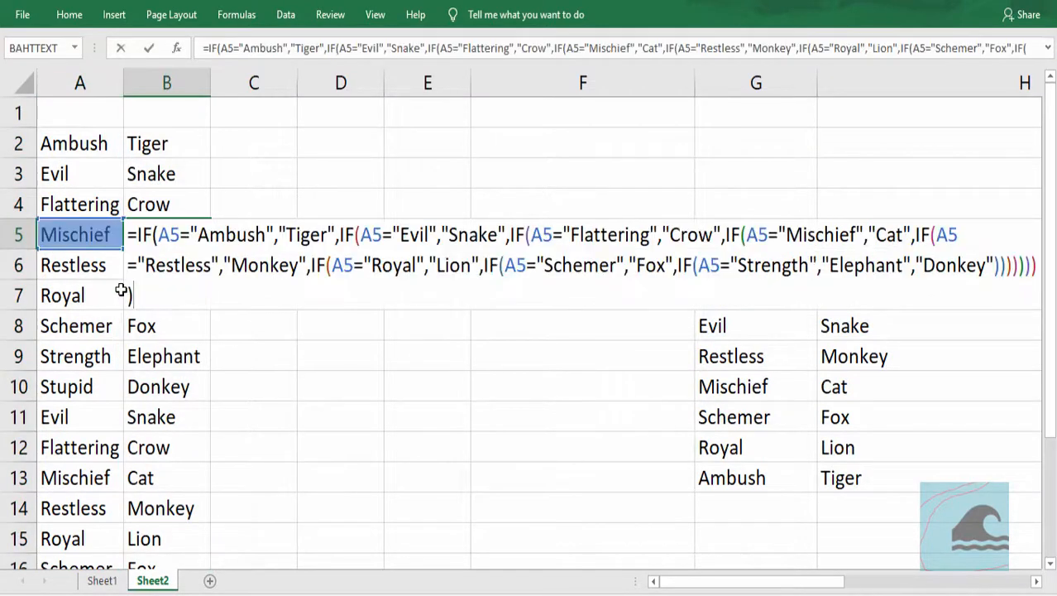
{"action": "left_click", "coordinate": [126, 361]}
{"action": "key", "text": "F2"}
{"action": "key", "text": "Escape"}
{"action": "left_click", "coordinate": [136, 408]}
{"action": "key", "text": "F2"}
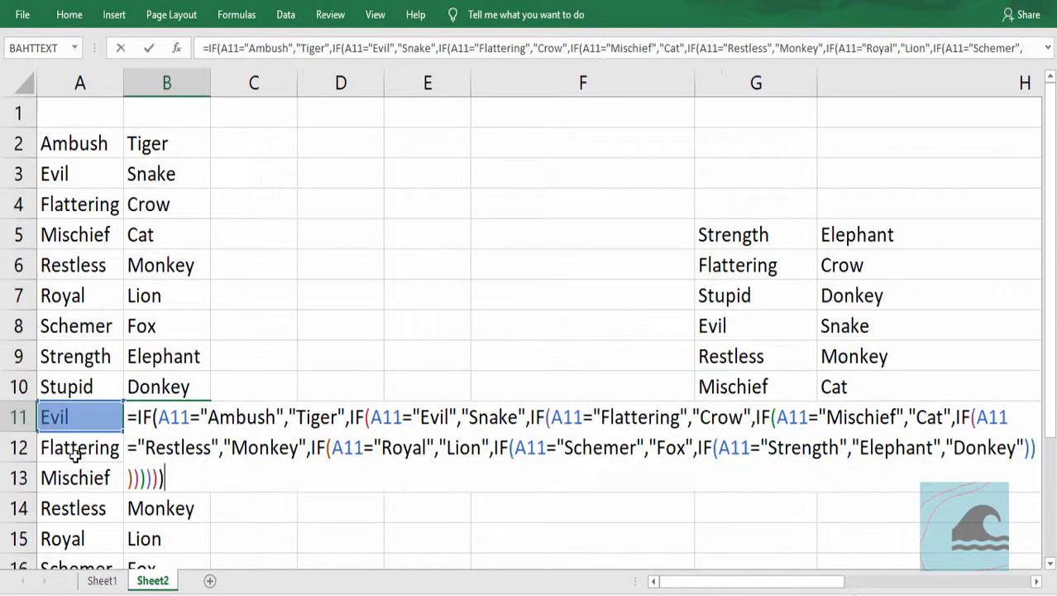
{"action": "key", "text": "Escape"}
{"action": "left_click", "coordinate": [128, 481]}
{"action": "key", "text": "F2"}
{"action": "key", "text": "Escape"}
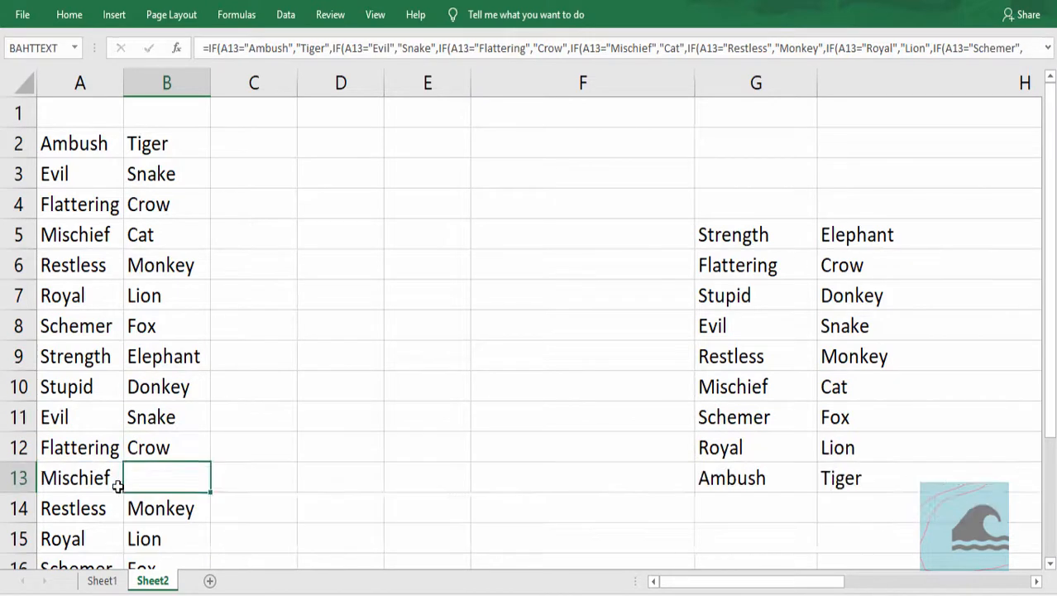
{"action": "scroll", "coordinate": [166, 311], "scroll_direction": "down", "scroll_amount": 3}
{"action": "left_click", "coordinate": [166, 314]}
{"action": "key", "text": "F2"}
{"action": "key", "text": "Escape"}
{"action": "scroll", "coordinate": [42, 348], "scroll_direction": "up", "scroll_amount": 3}
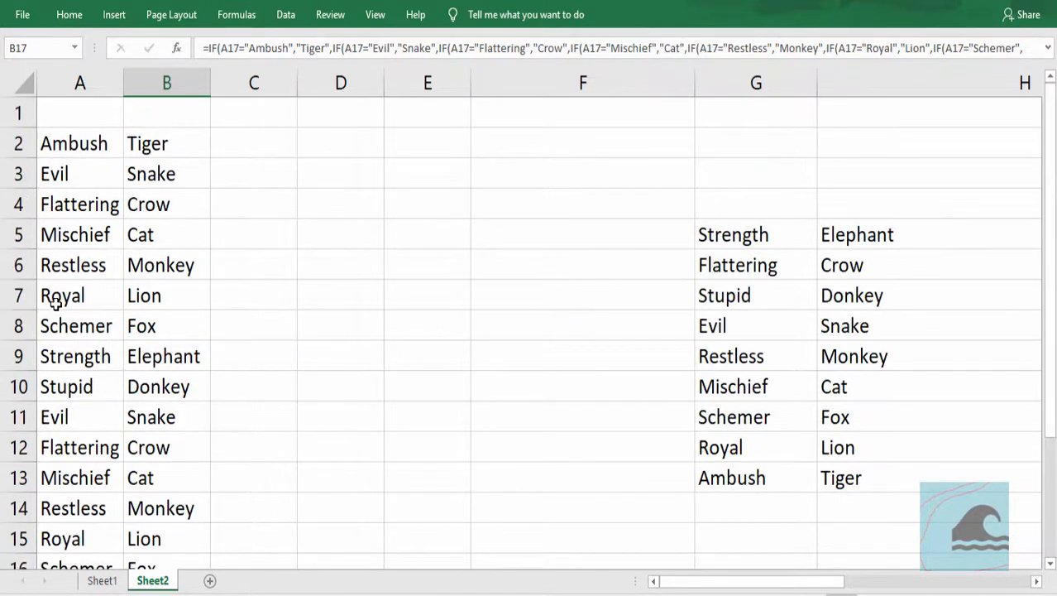
- Start a VLOOKUP formula in C2 with A2 as the lookup value
{"action": "left_click", "coordinate": [219, 151]}
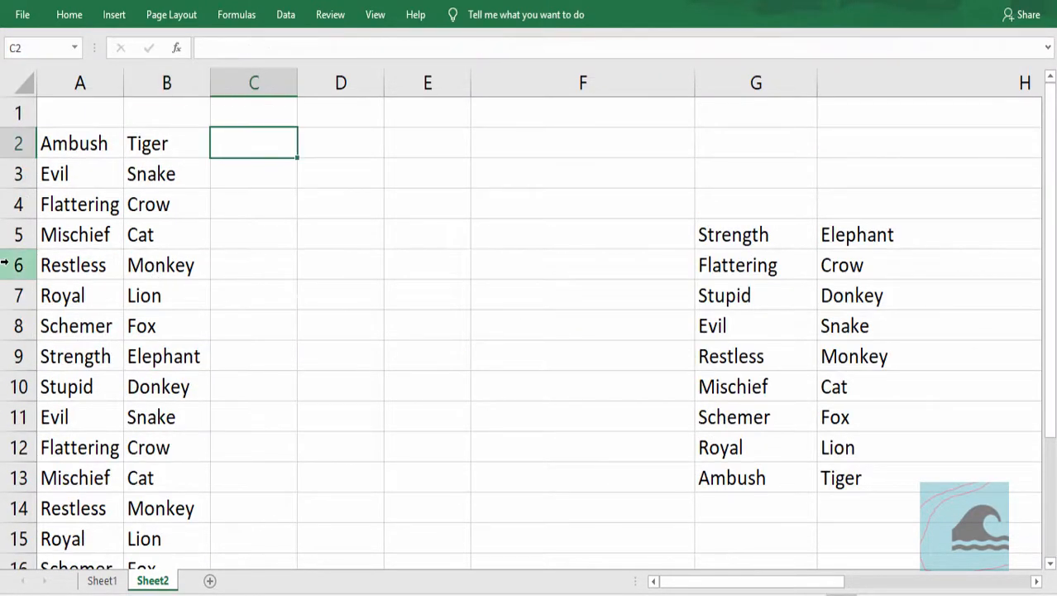
{"action": "key", "text": "F2"}
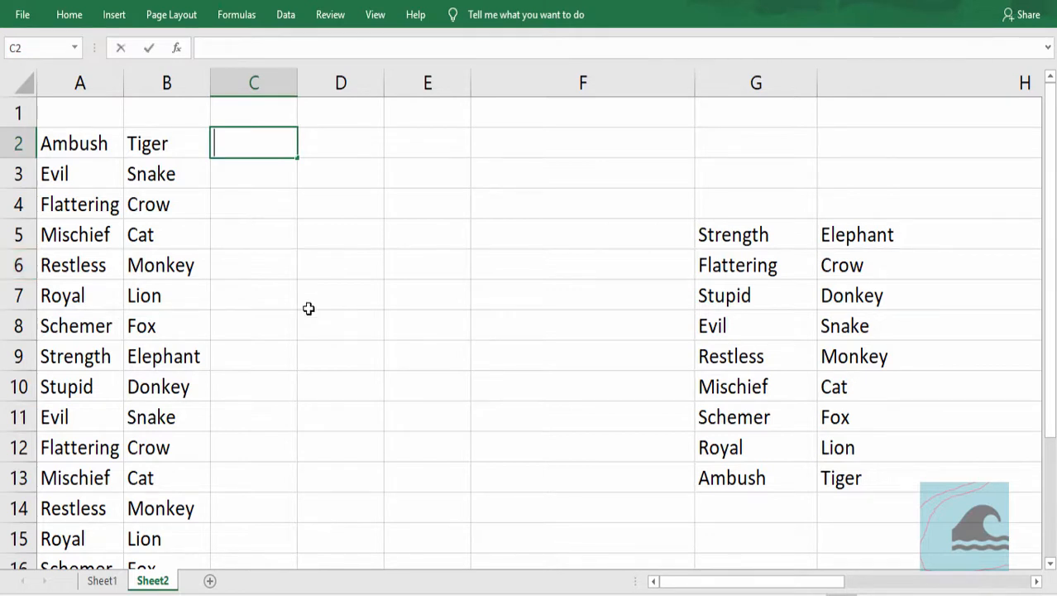
{"action": "type", "text": "="}
{"action": "type", "text": "vlo"}
{"action": "key", "text": "Tab"}
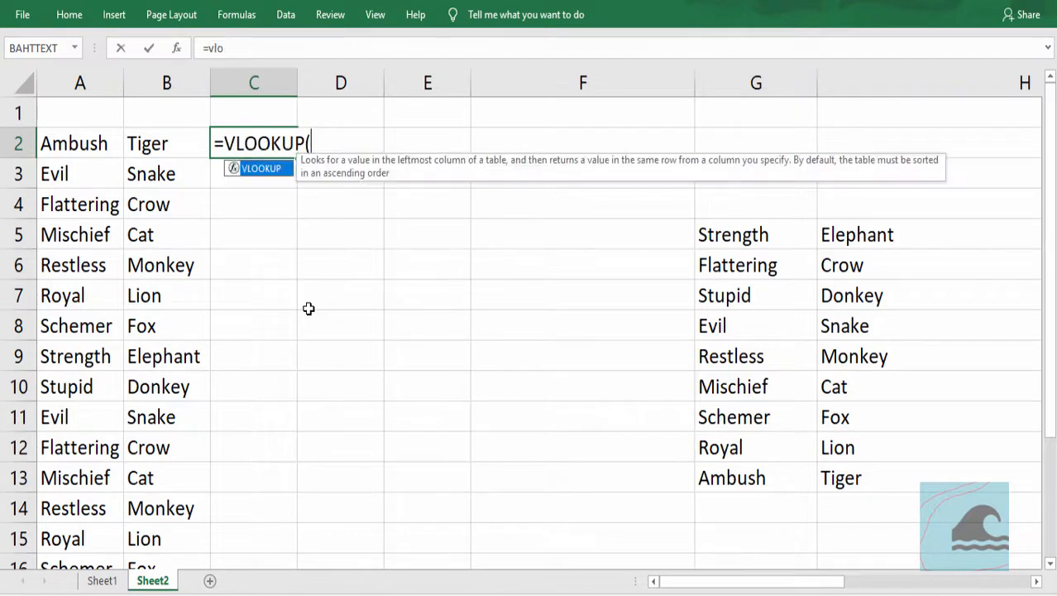
{"action": "key", "text": "Left"}
{"action": "key", "text": "Left"}
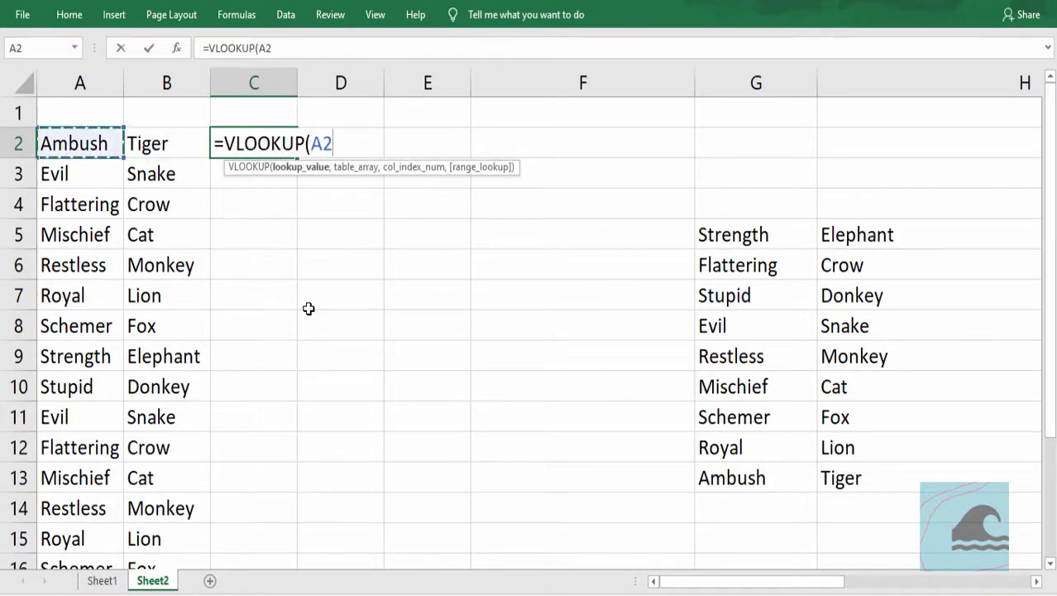
- Add the absolute range $G$5:$H$13 as the VLOOKUP's table array and set its column index to 2
{"action": "type", "text": ","}
{"action": "left_click_drag", "start_coordinate": [720, 238], "coordinate": [857, 476]}
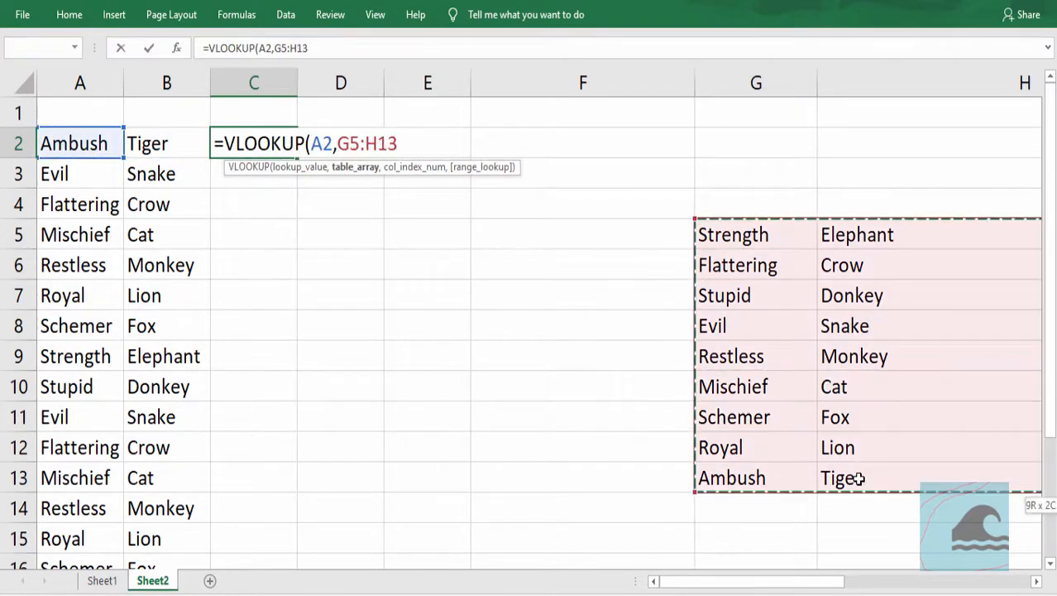
{"action": "key", "text": "F4"}
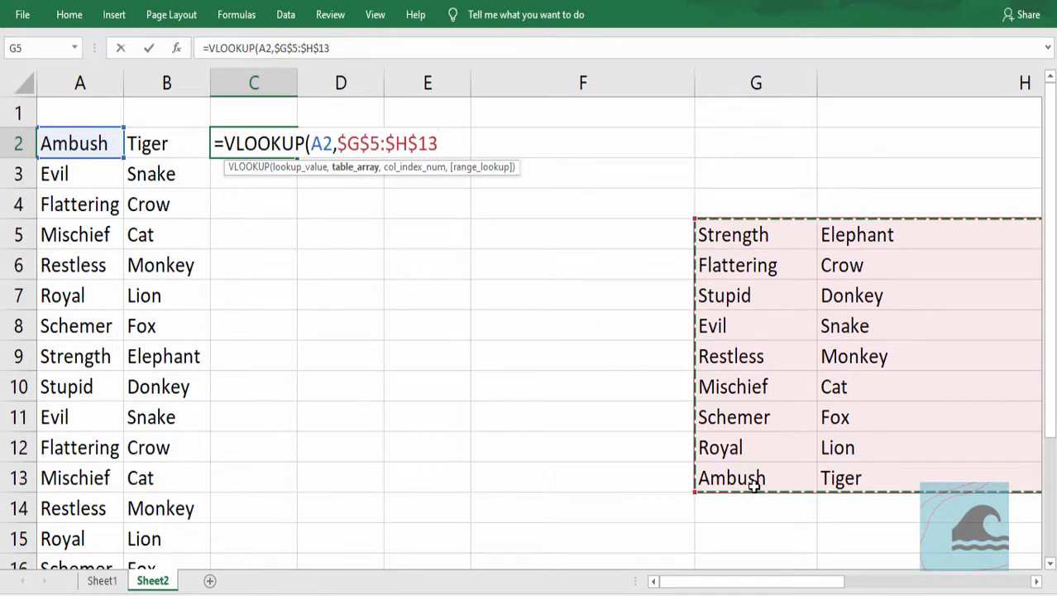
{"action": "type", "text": ",2"}
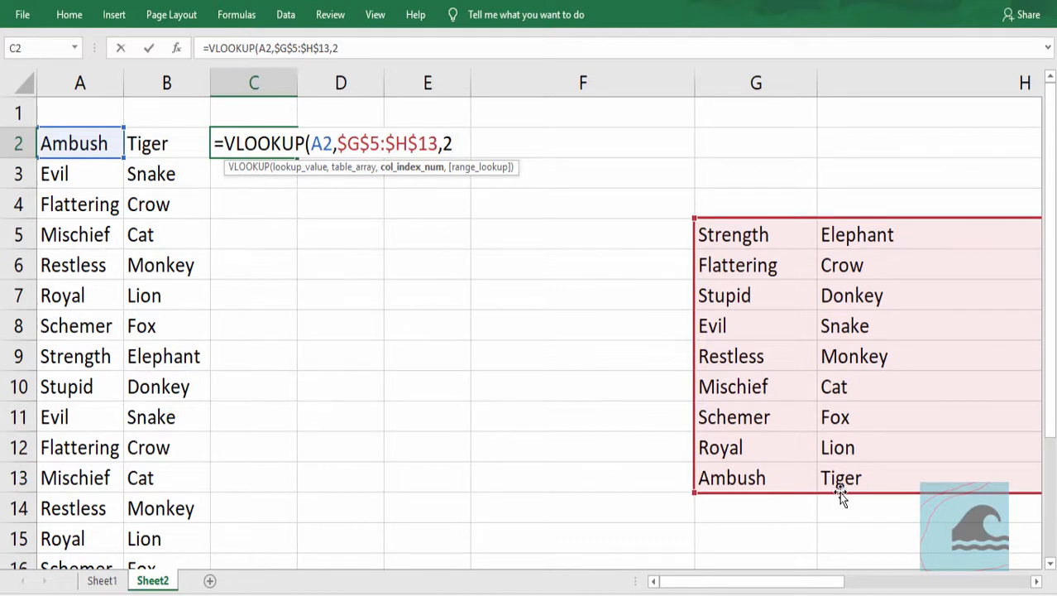
- Complete the C2 VLOOKUP with exact match 0 and fill it down column C alongside the traits
{"action": "type", "text": ","}
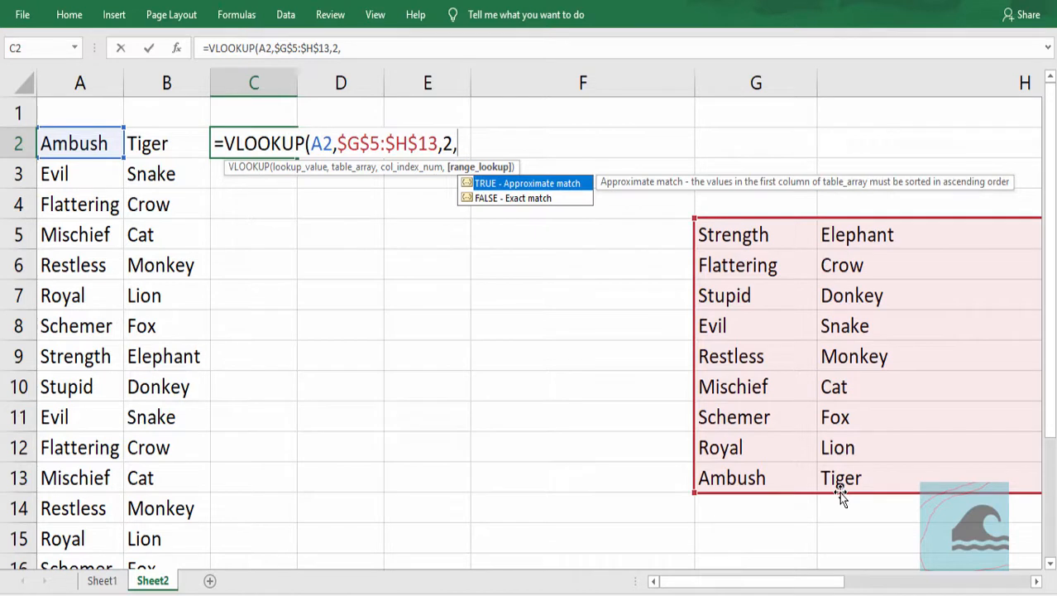
{"action": "type", "text": "0"}
{"action": "key", "text": "Return"}
{"action": "type", "text": ")"}
{"action": "key", "text": "ctrl+Return"}
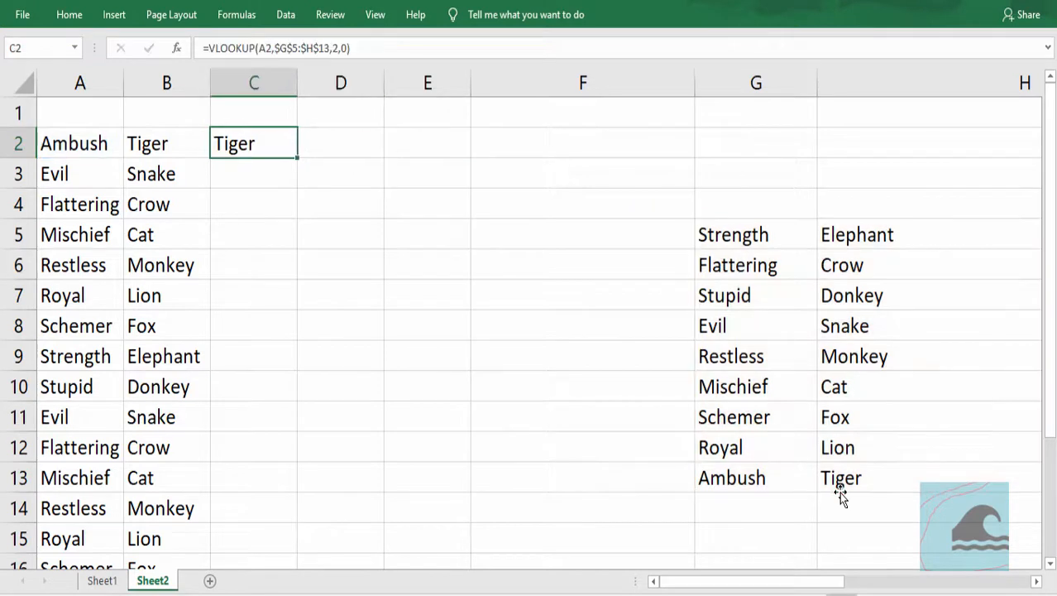
{"action": "double_click", "coordinate": [297, 159]}
{"action": "left_click", "coordinate": [357, 243]}
- Enter the comparison formula =B2=C2 in D2 to check the nested IF result against the VLOOKUP result
{"action": "left_click", "coordinate": [331, 140]}
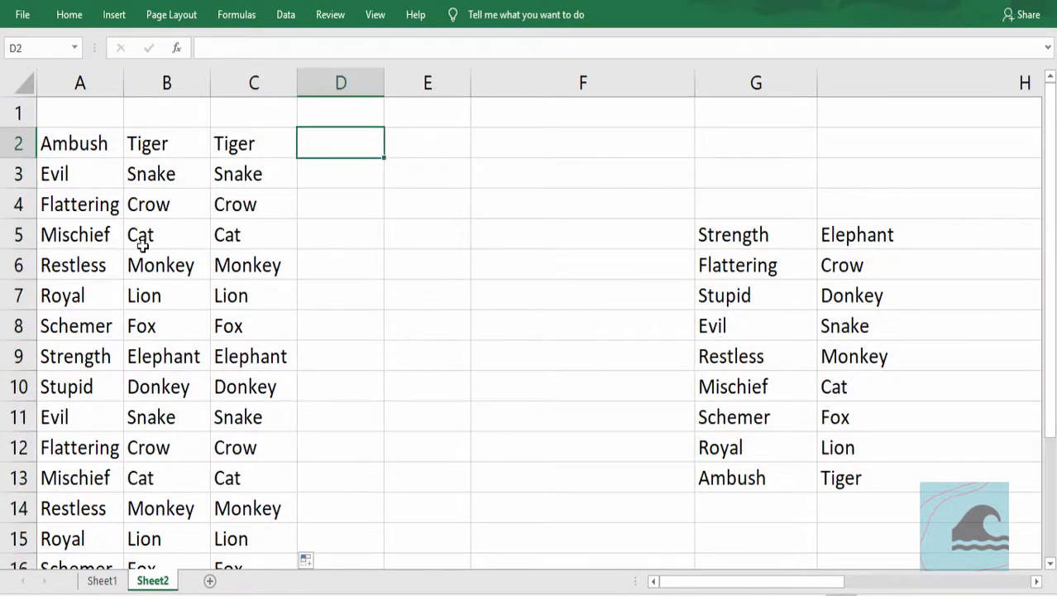
{"action": "type", "text": "="}
{"action": "key", "text": "Left"}
{"action": "key", "text": "Left"}
{"action": "type", "text": "="}
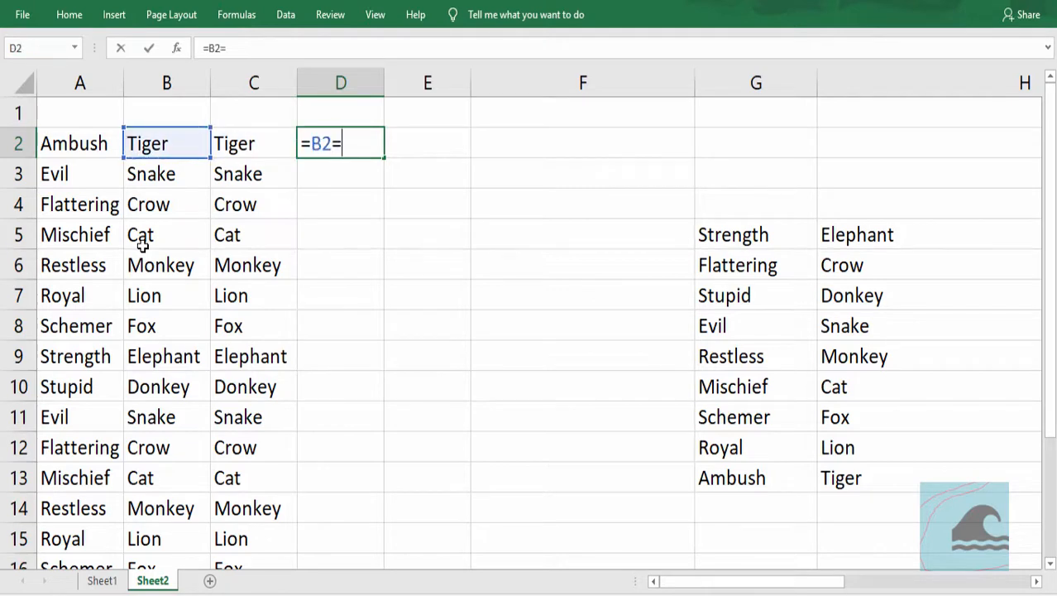
{"action": "key", "text": "Left"}
{"action": "key", "text": "Tab"}
{"action": "key", "text": "Left"}
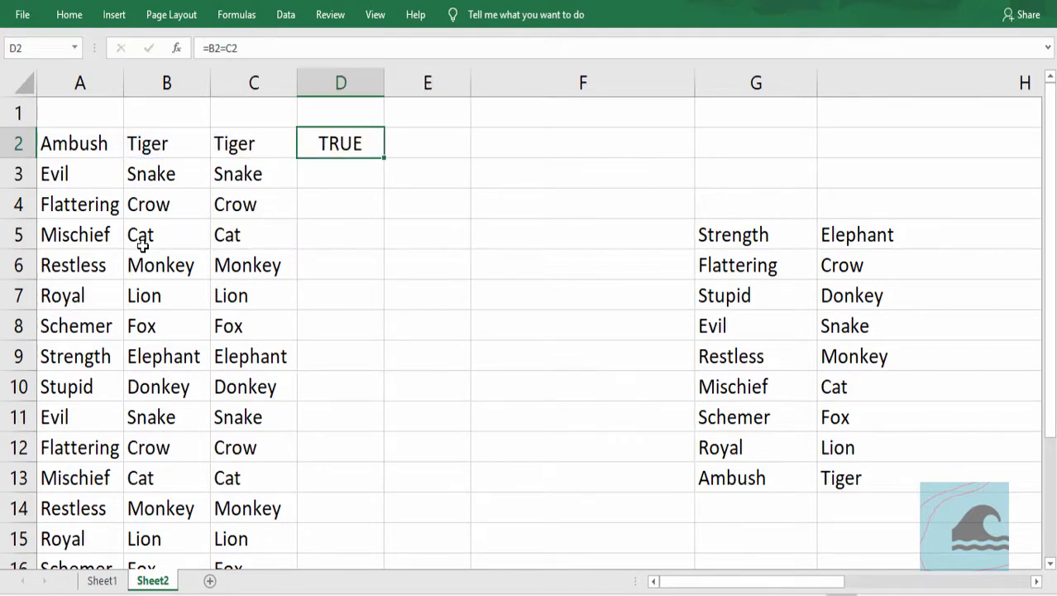
- Fill the D2 comparison down column D and review the results for all rows
{"action": "double_click", "coordinate": [383, 158]}
{"action": "scroll", "coordinate": [422, 384], "scroll_direction": "down", "scroll_amount": 5}
{"action": "scroll", "coordinate": [424, 385], "scroll_direction": "up", "scroll_amount": 5}
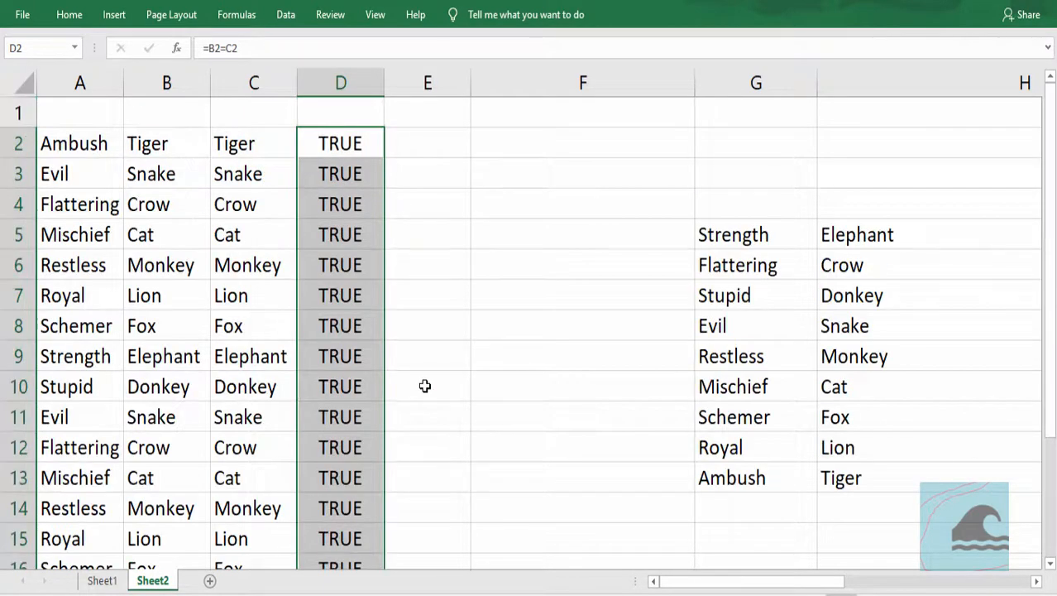
{"action": "scroll", "coordinate": [425, 385], "scroll_direction": "down", "scroll_amount": 3}
{"action": "scroll", "coordinate": [425, 385], "scroll_direction": "up", "scroll_amount": 3}
- Compare the nested IF formula in B2 with the VLOOKUP formula in C2
{"action": "left_click", "coordinate": [169, 148]}
{"action": "key", "text": "F2"}
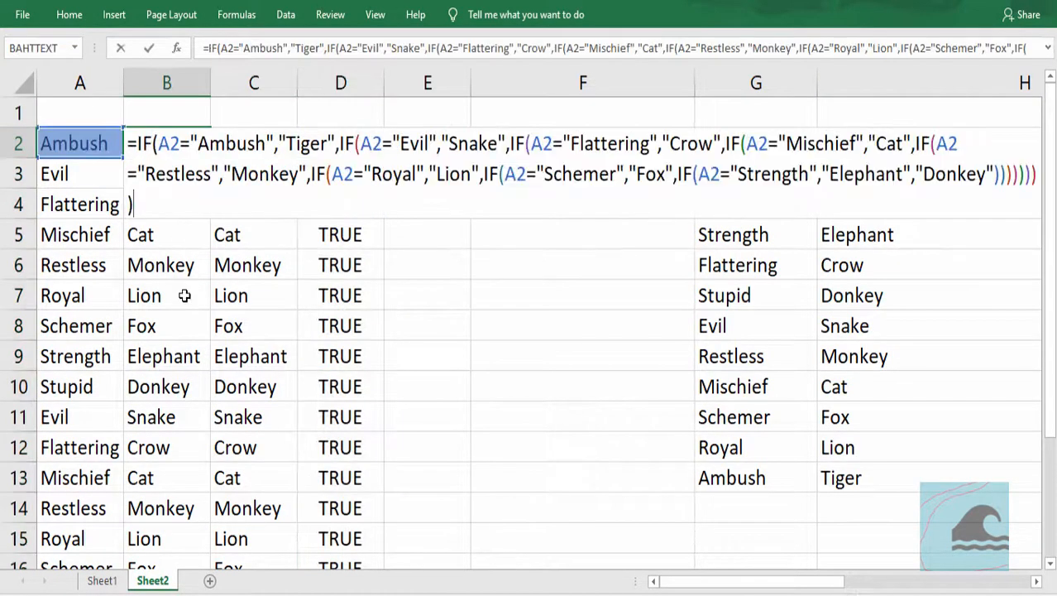
{"action": "key", "text": "Escape"}
{"action": "key", "text": "F2"}
{"action": "key", "text": "Escape"}
{"action": "key", "text": "Right"}
{"action": "key", "text": "F2"}
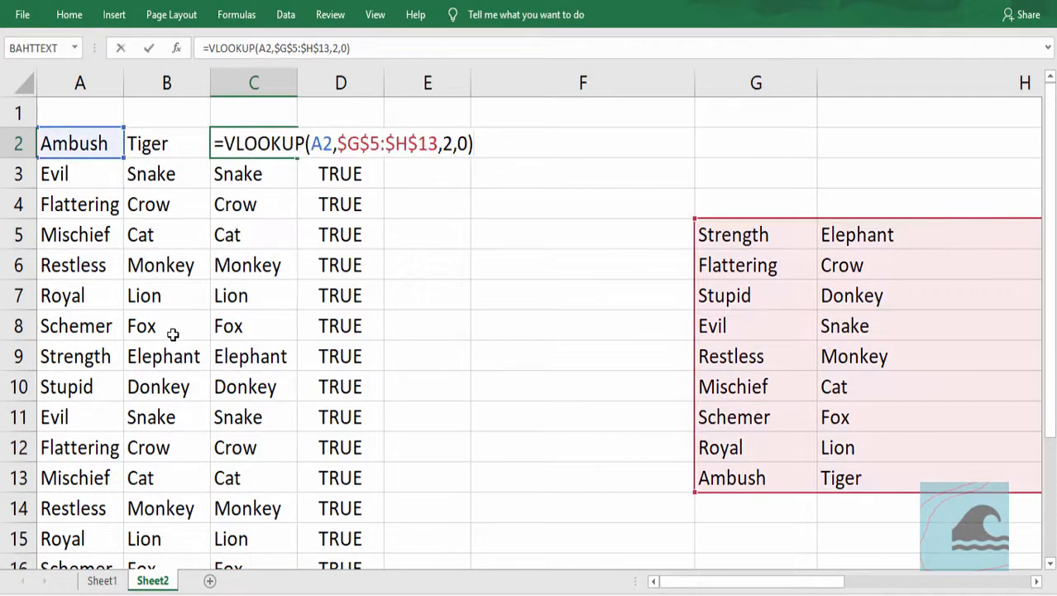
{"action": "key", "text": "Escape"}
{"action": "key", "text": "Left"}
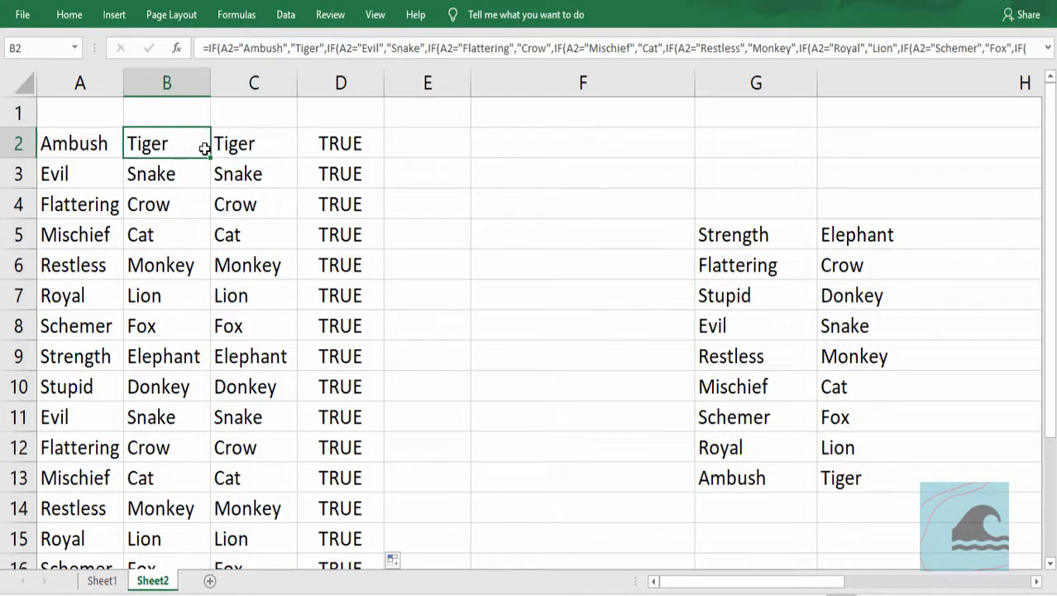
{"action": "key", "text": "Right"}
{"action": "key", "text": "F2"}
{"action": "key", "text": "Escape"}
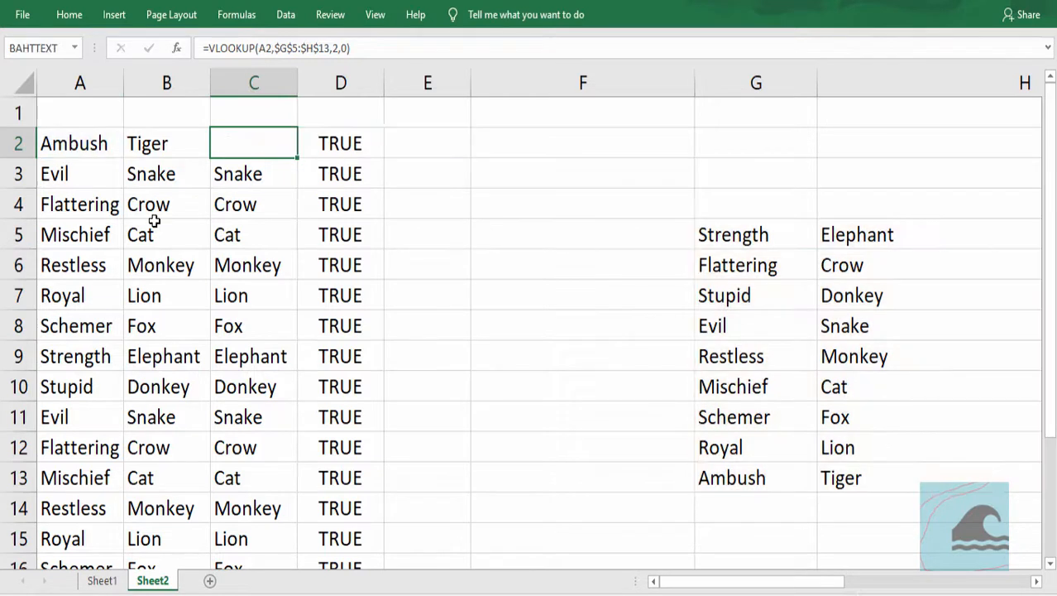
{"action": "key", "text": "Left"}
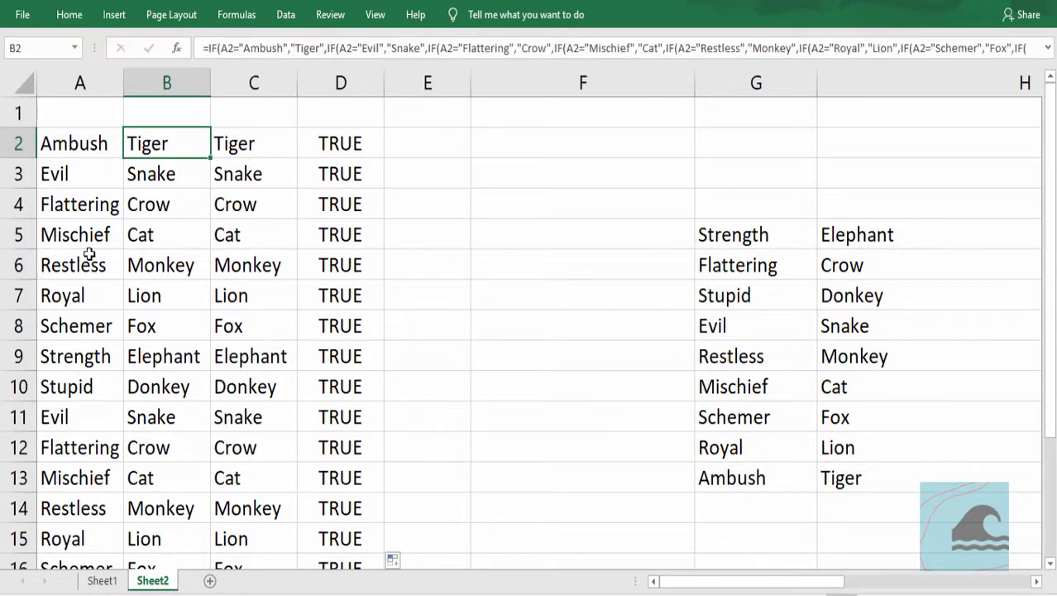
- Review the VLOOKUP cells in column C against the nested IF cells in column B and the trait-animal table in columns G and H
{"action": "left_click", "coordinate": [252, 154]}
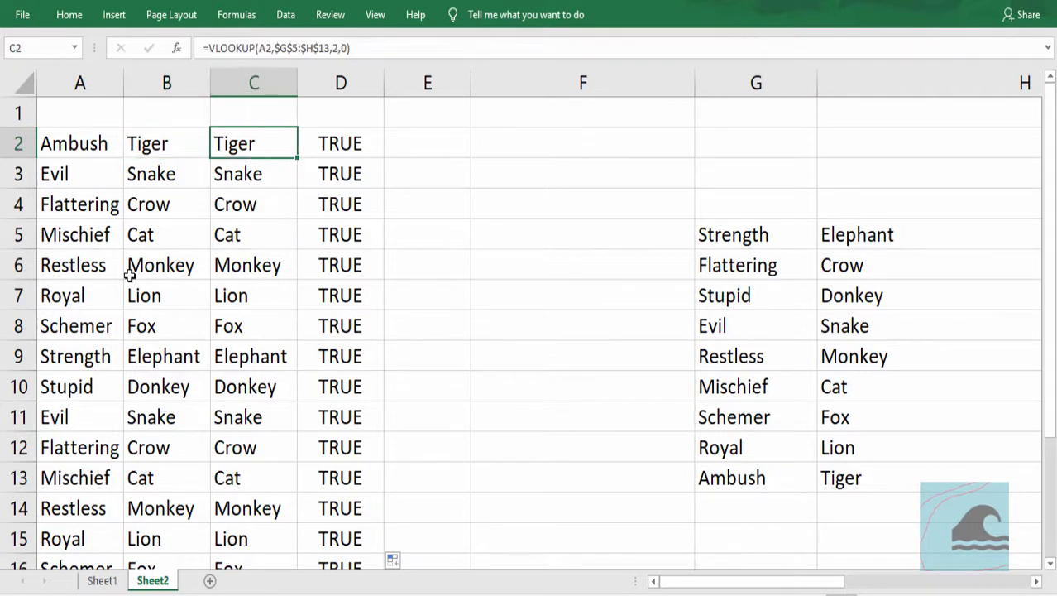
{"action": "left_click", "coordinate": [864, 404]}
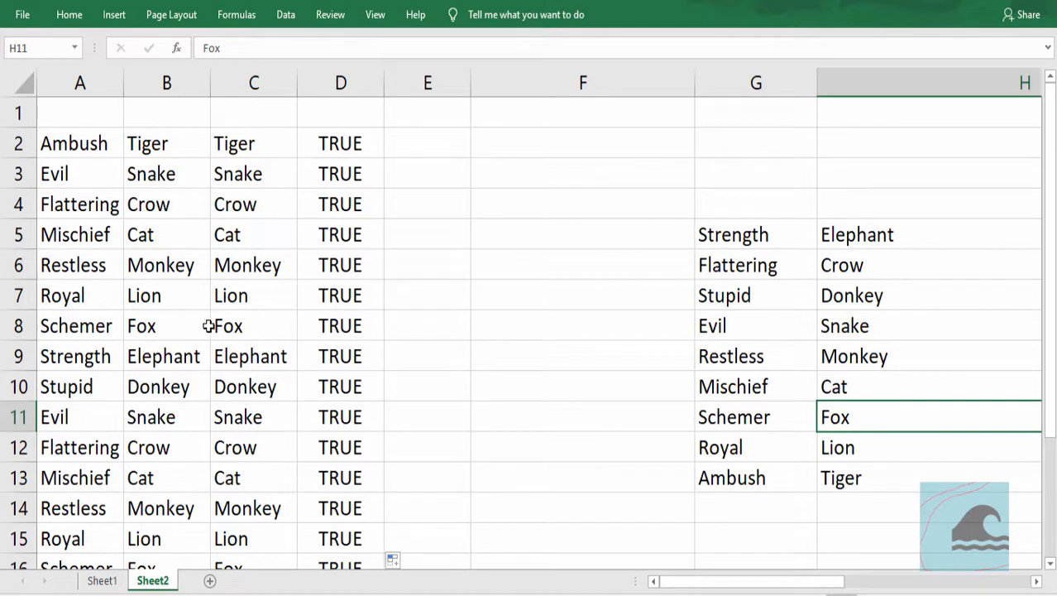
{"action": "left_click", "coordinate": [248, 326]}
{"action": "left_click", "coordinate": [147, 357]}
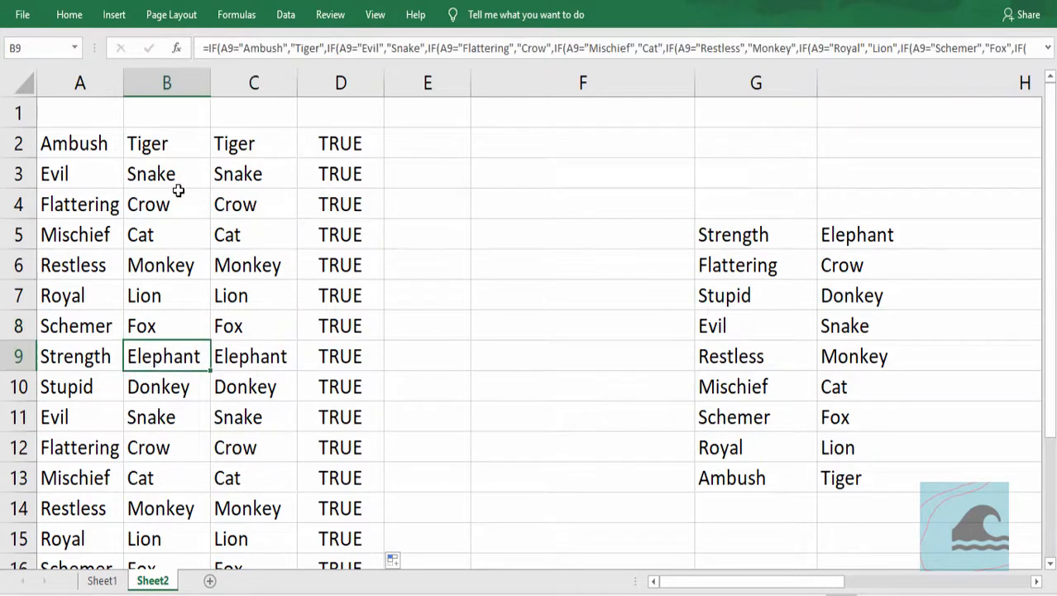
{"action": "left_click", "coordinate": [266, 147]}
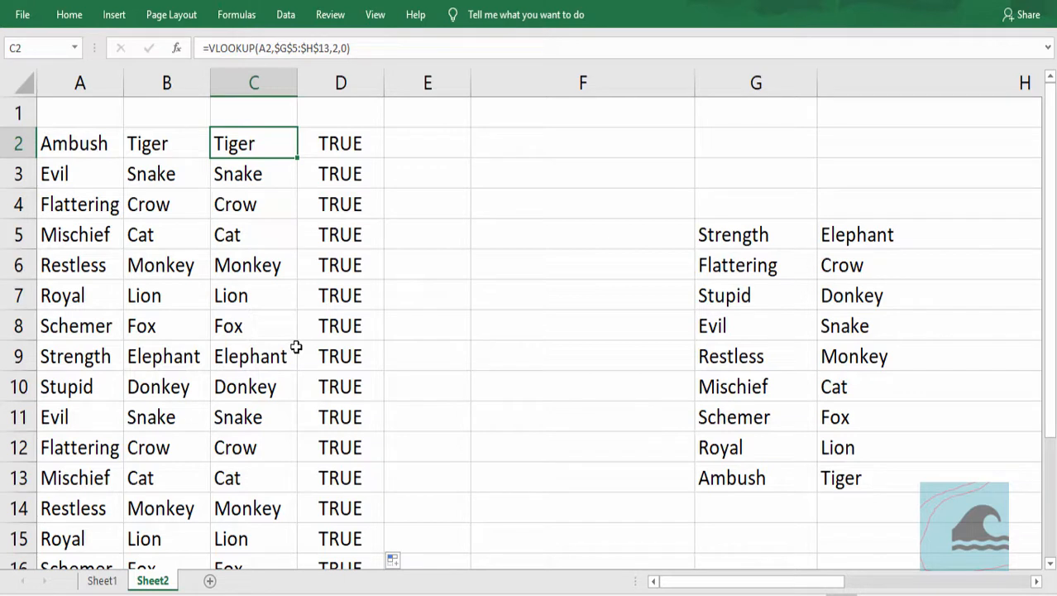
{"action": "left_click", "coordinate": [184, 149]}
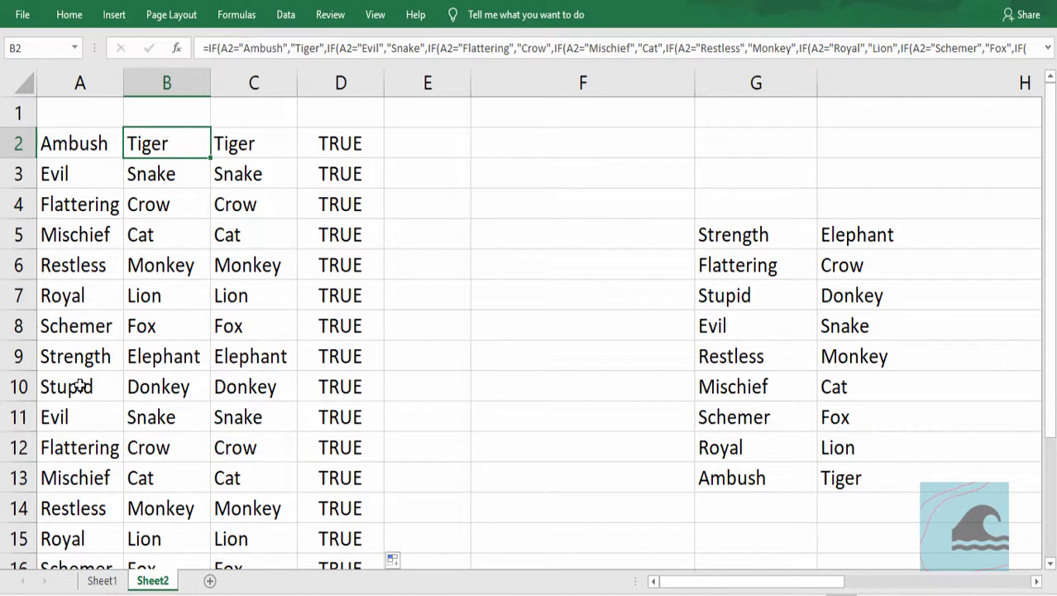
{"action": "left_click", "coordinate": [266, 173]}
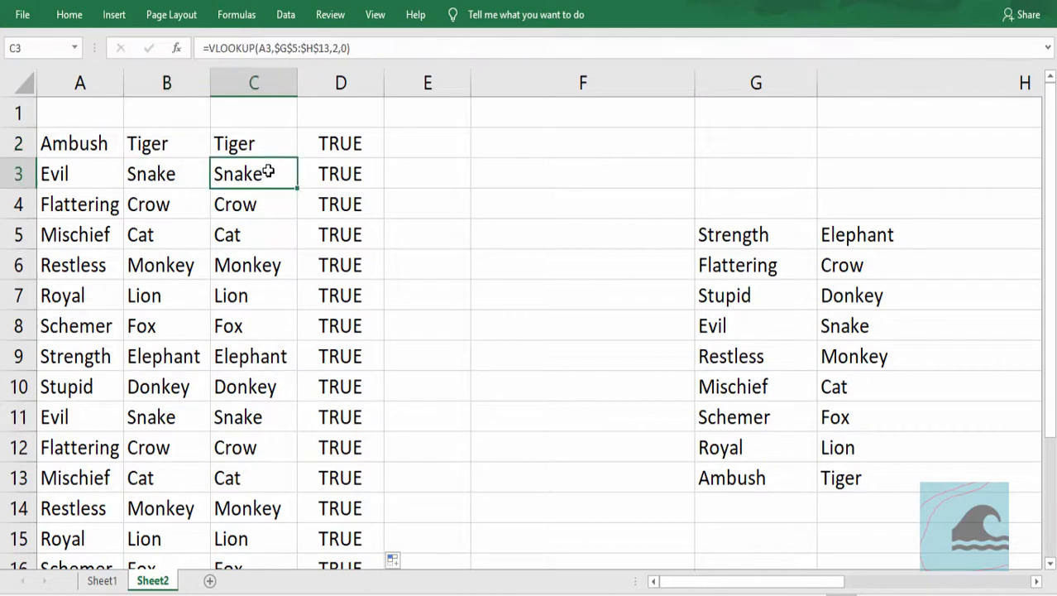
{"action": "left_click", "coordinate": [274, 142]}
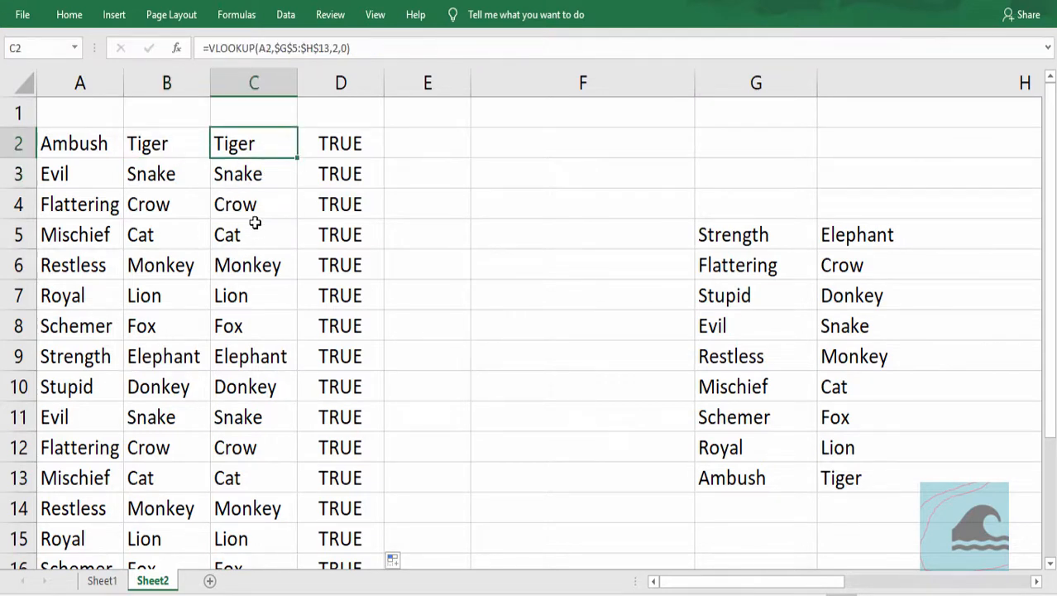